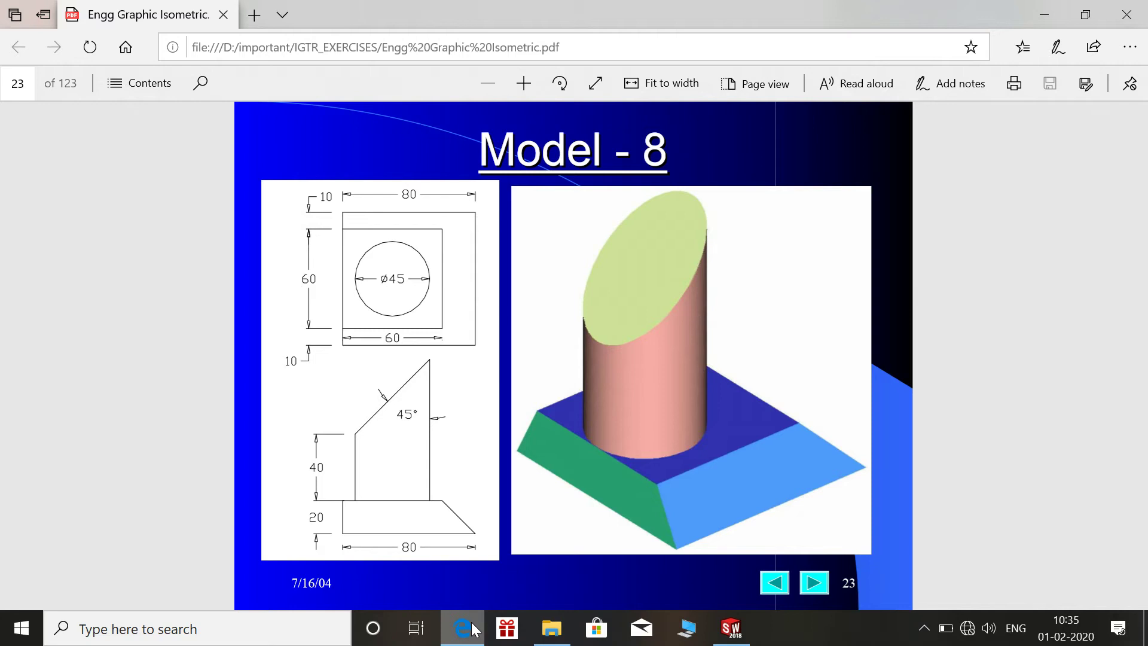
# Step: Create a new blank SOLIDWORKS Part document, Part3, via File > New
pyautogui.click(146, 15)
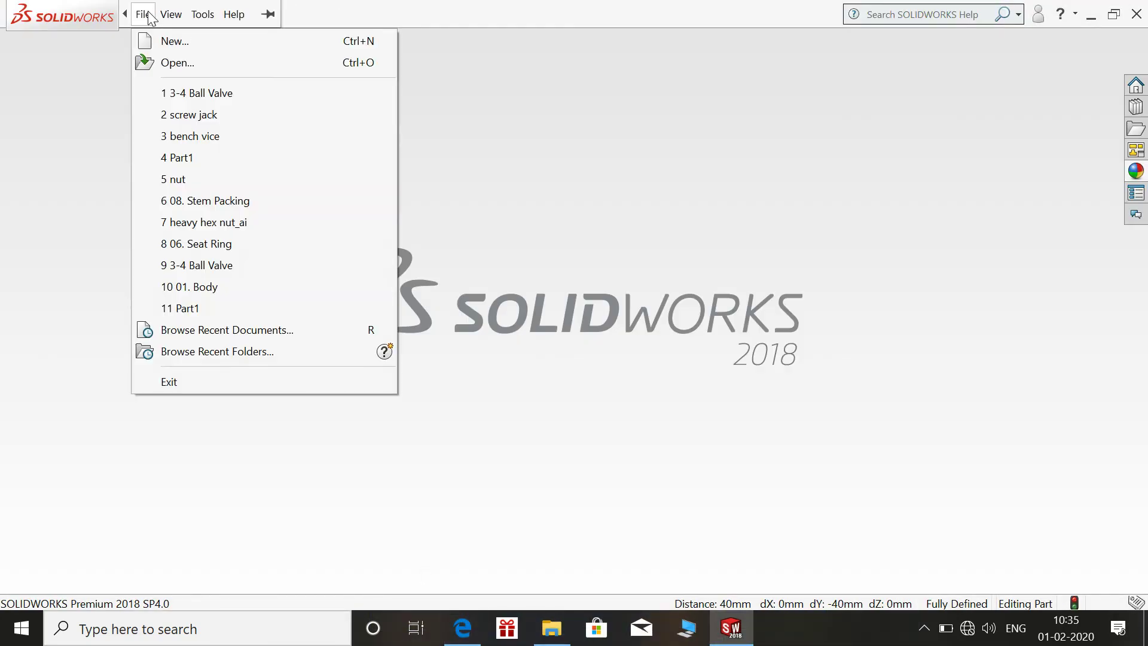
pyautogui.click(175, 42)
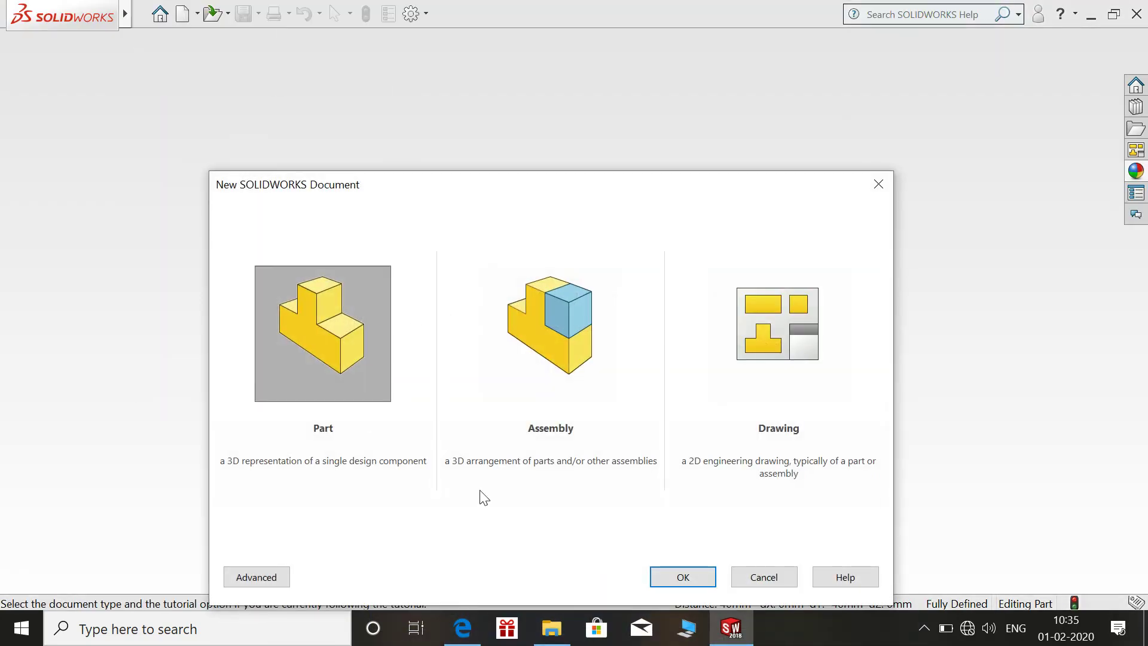
pyautogui.click(682, 576)
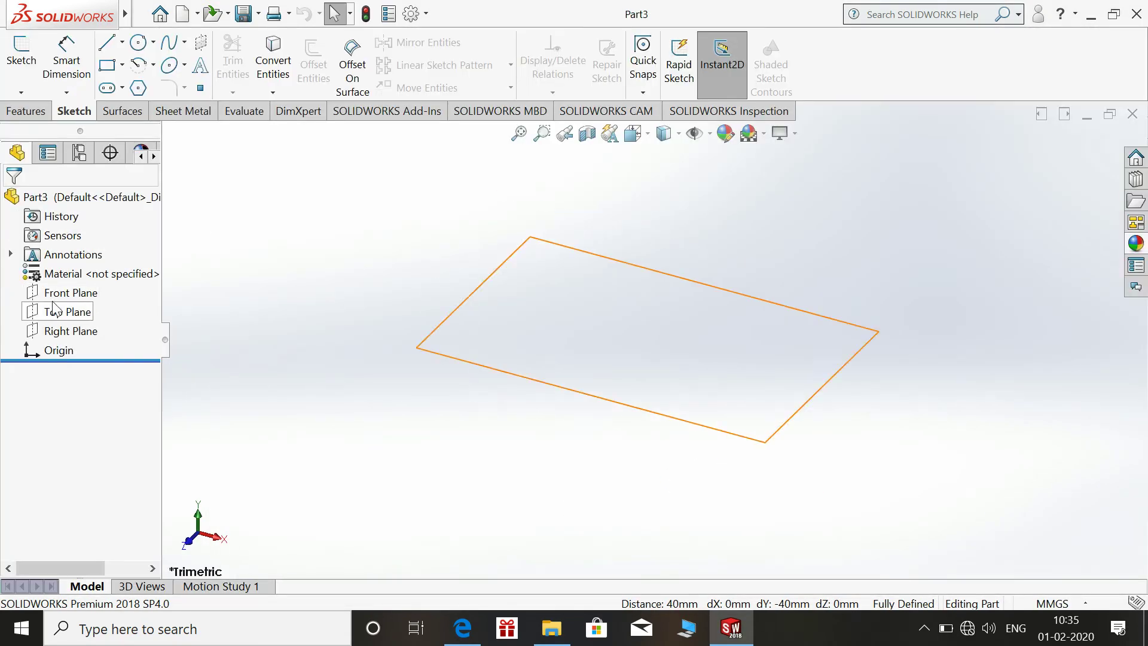
# Step: Start a sketch on the Top Plane and draw a center rectangle from the origin
pyautogui.click(57, 312)
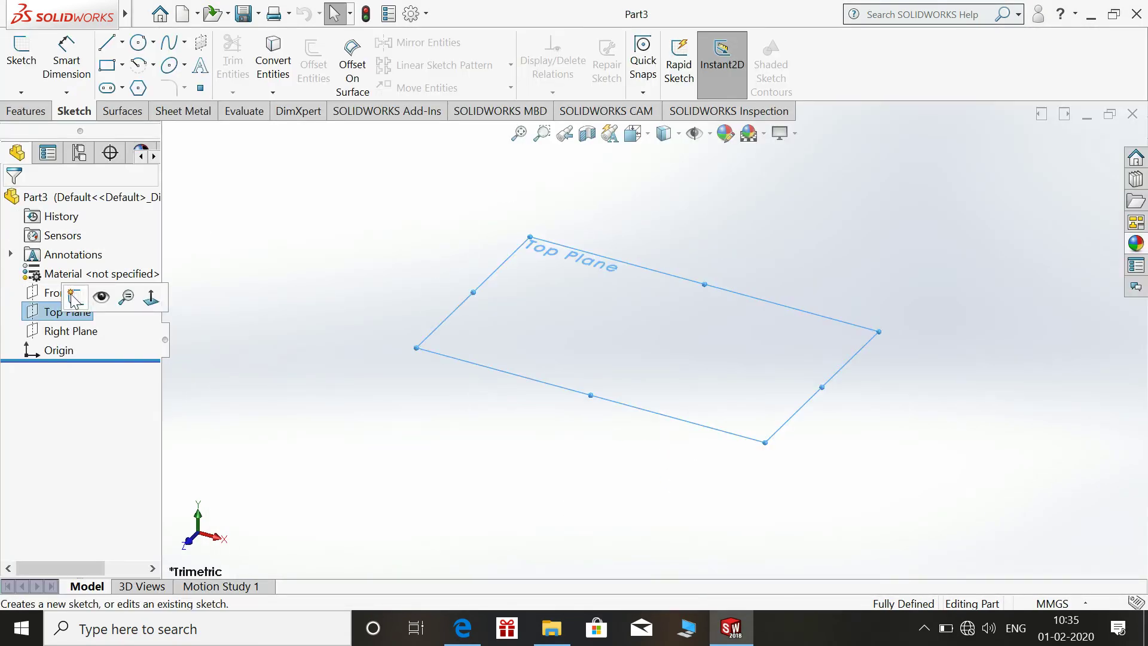
pyautogui.click(73, 297)
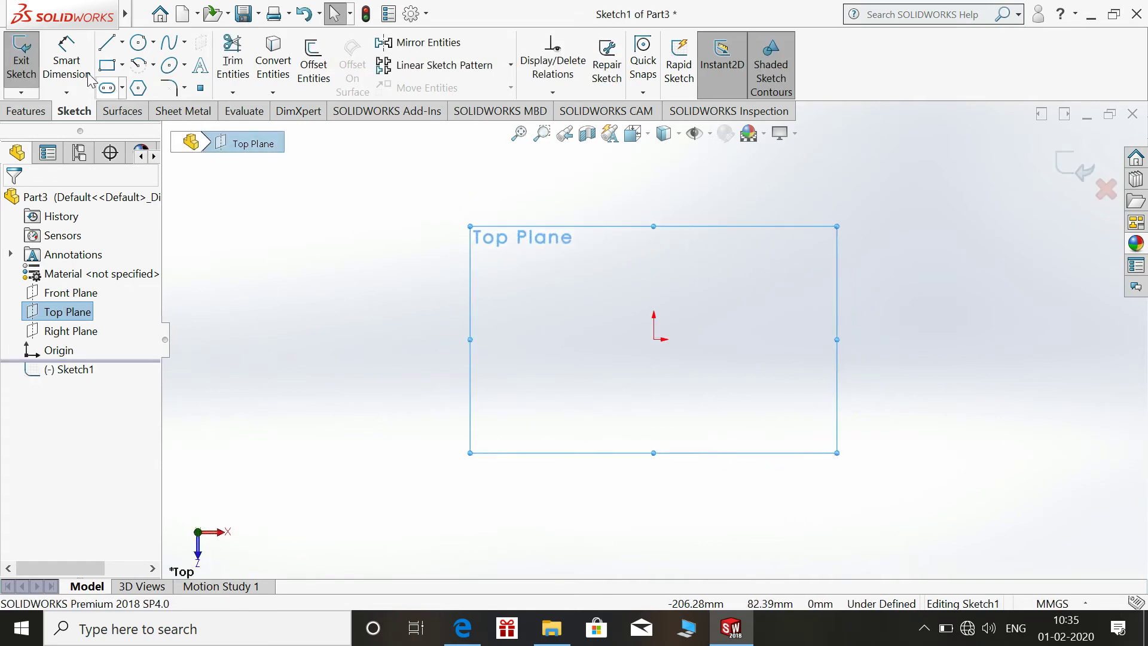
pyautogui.click(124, 64)
pyautogui.click(136, 108)
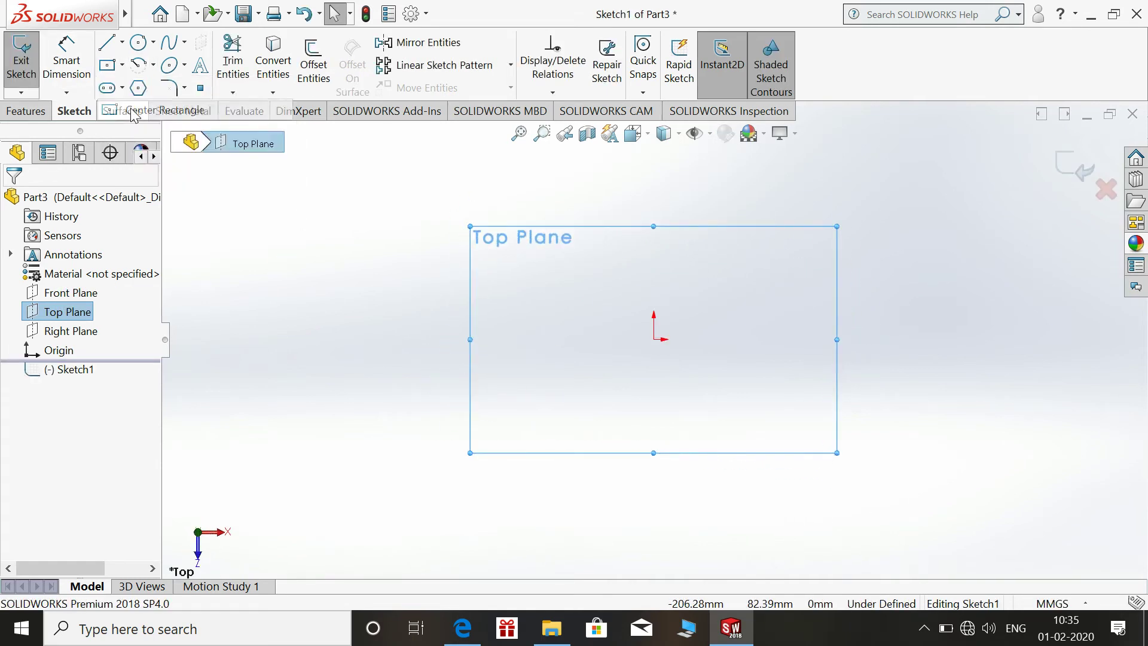
pyautogui.click(654, 339)
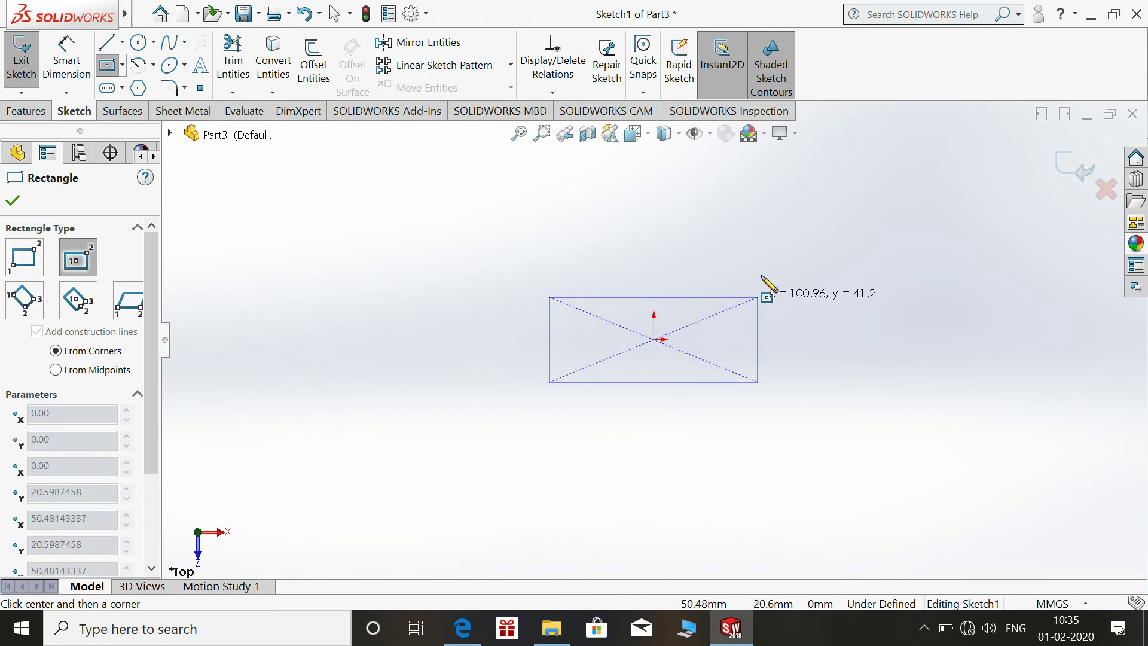
pyautogui.click(791, 226)
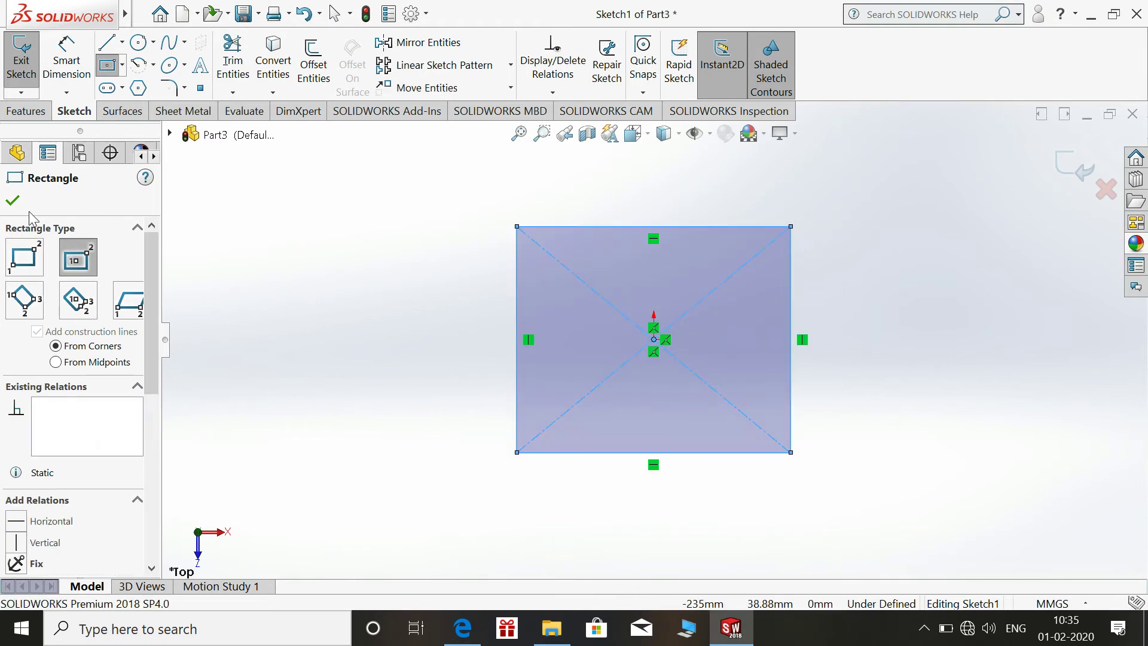
# Step: Dimension the rectangle's width and height to 80 mm each and exit the sketch
pyautogui.click(66, 60)
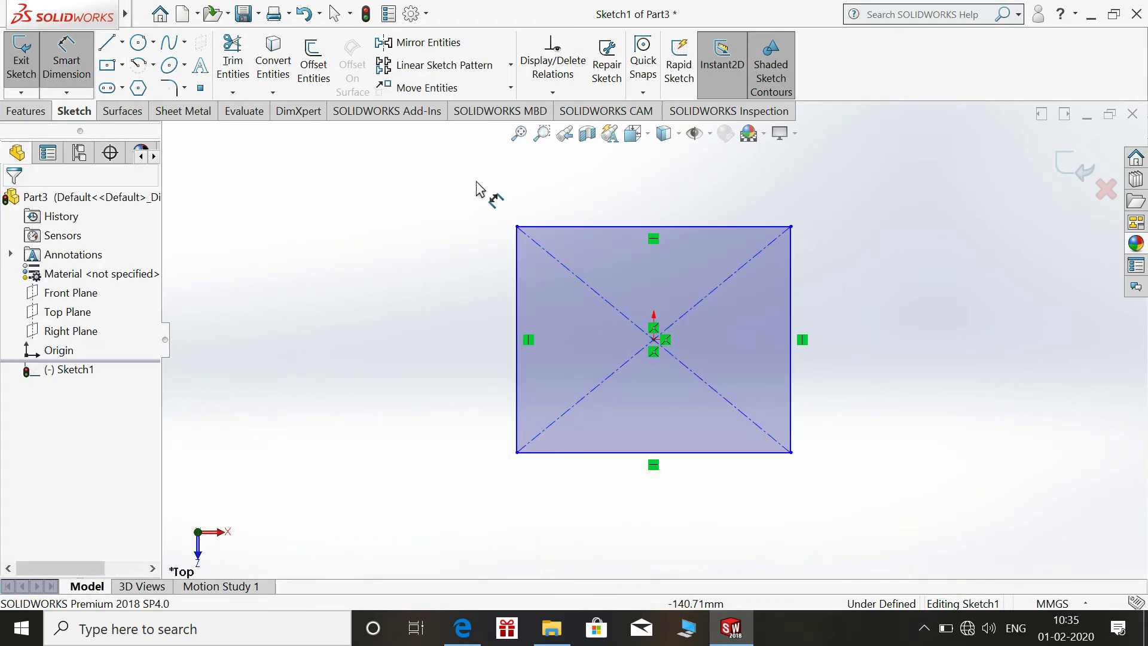
pyautogui.click(657, 230)
pyautogui.click(646, 192)
pyautogui.write('8')
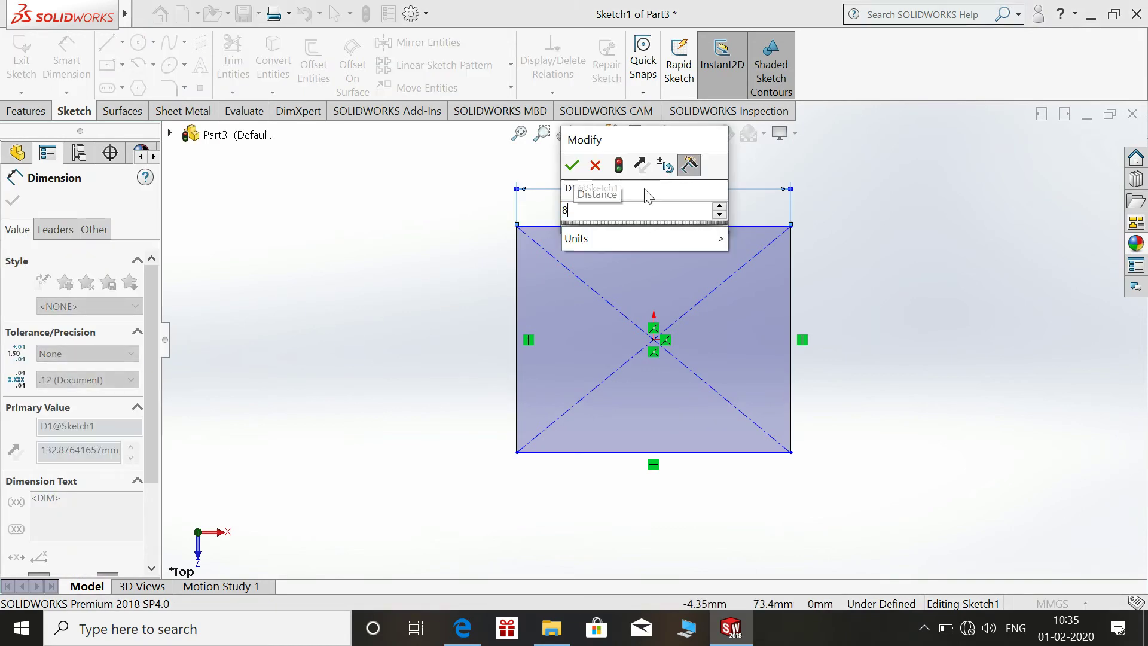
pyautogui.write('0')
pyautogui.press('Return')
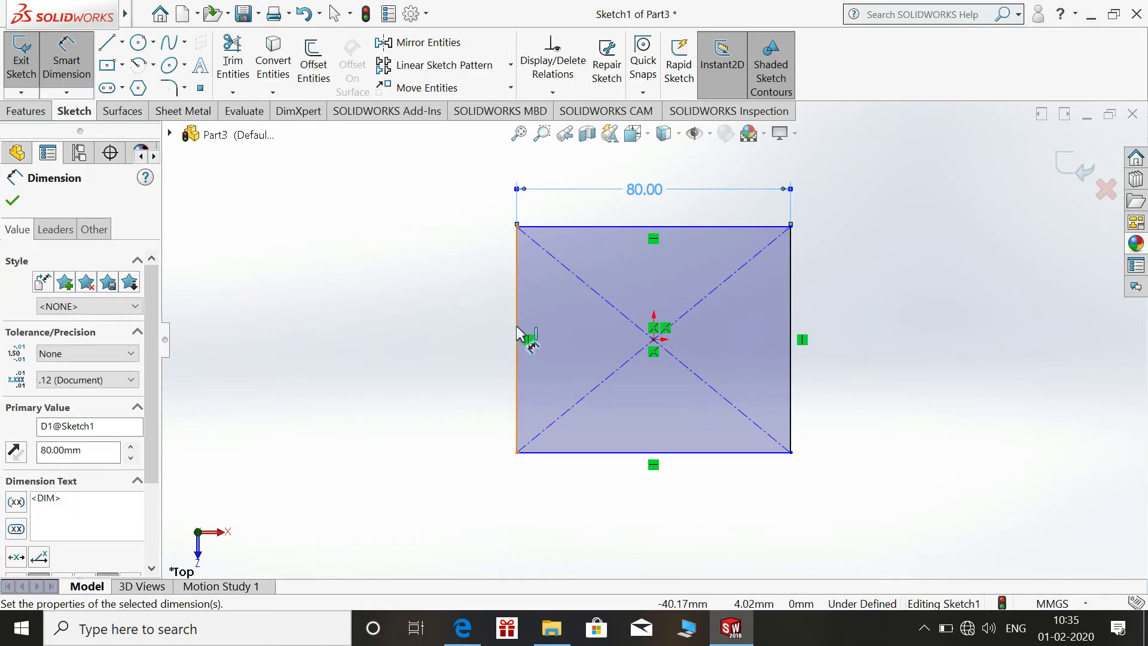
pyautogui.click(518, 334)
pyautogui.click(473, 333)
pyautogui.write('8')
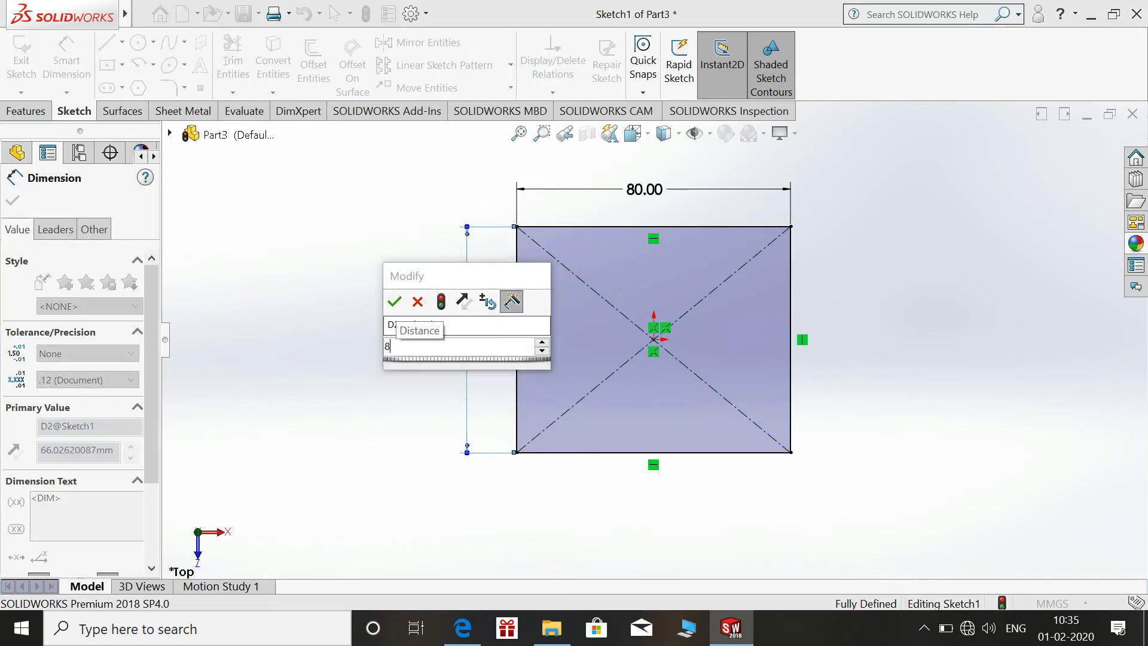
pyautogui.write('0')
pyautogui.press('Return')
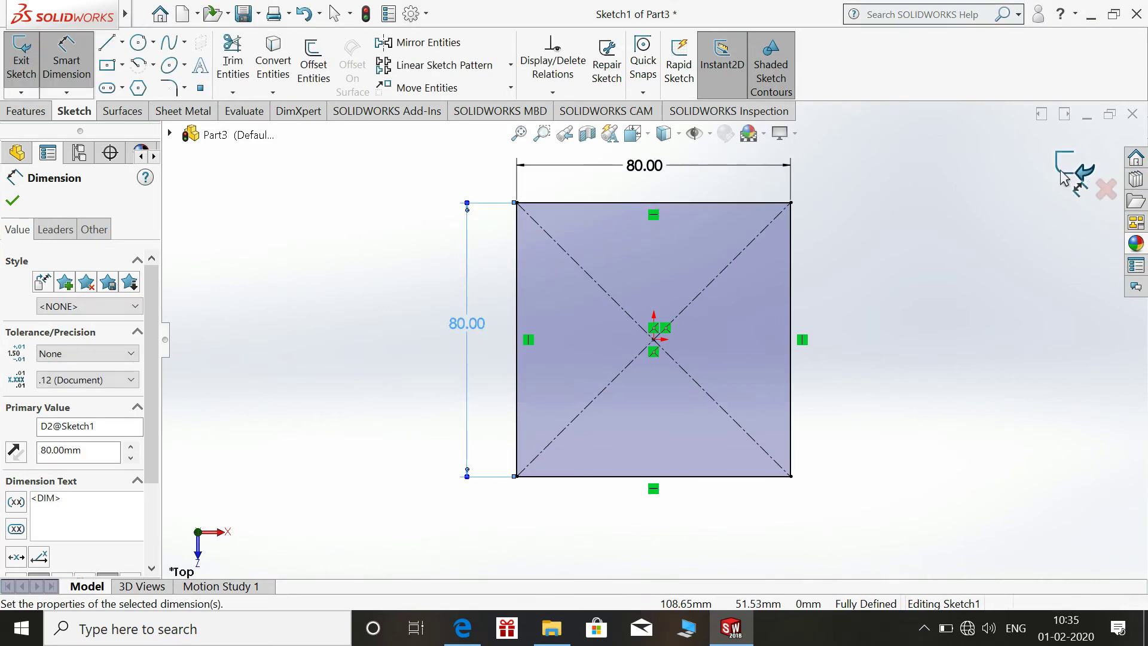
pyautogui.click(1071, 170)
# Step: Create Plane1 offset 20 mm from the Top Plane, viewed in isometric
pyautogui.press('s')
pyautogui.click(1078, 204)
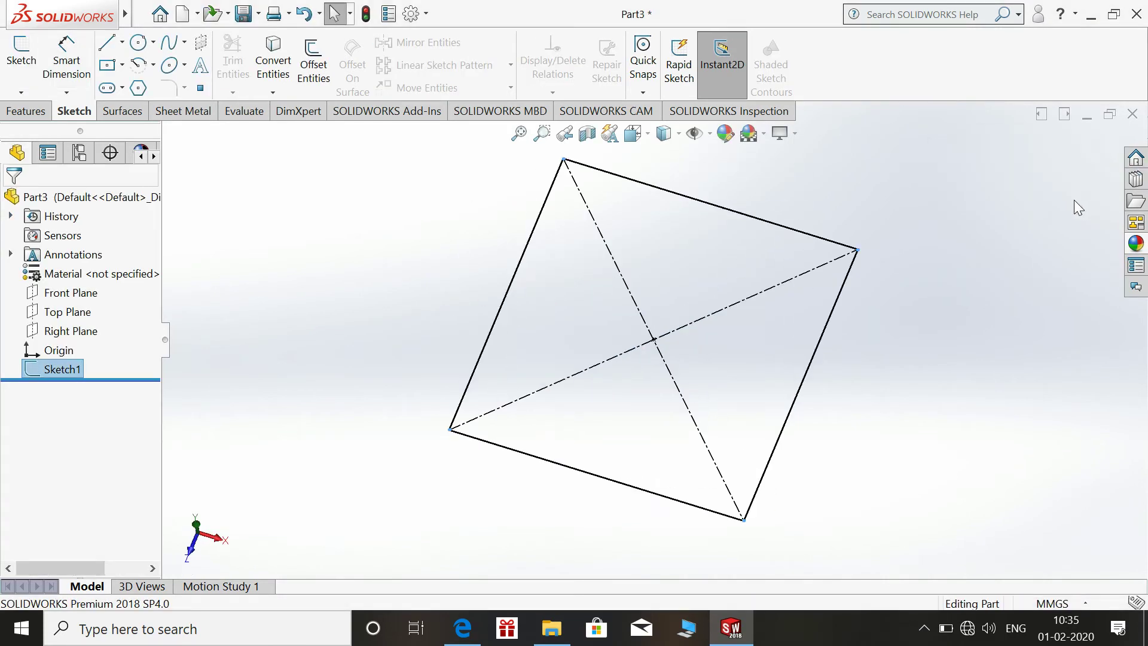
pyautogui.click(278, 250)
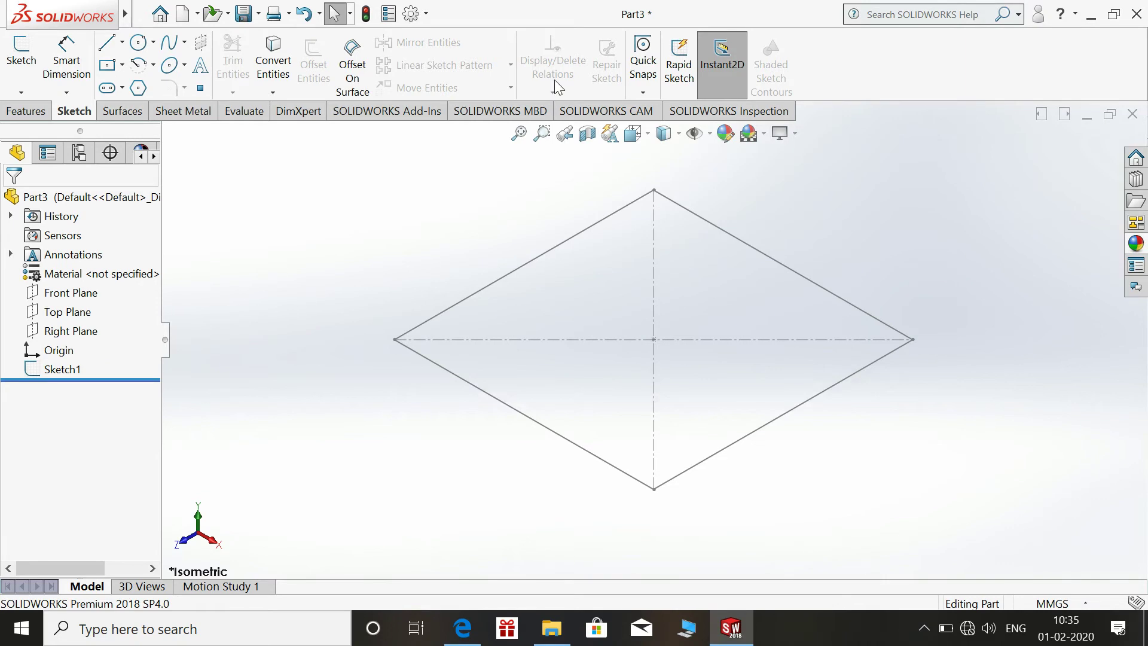
pyautogui.click(40, 113)
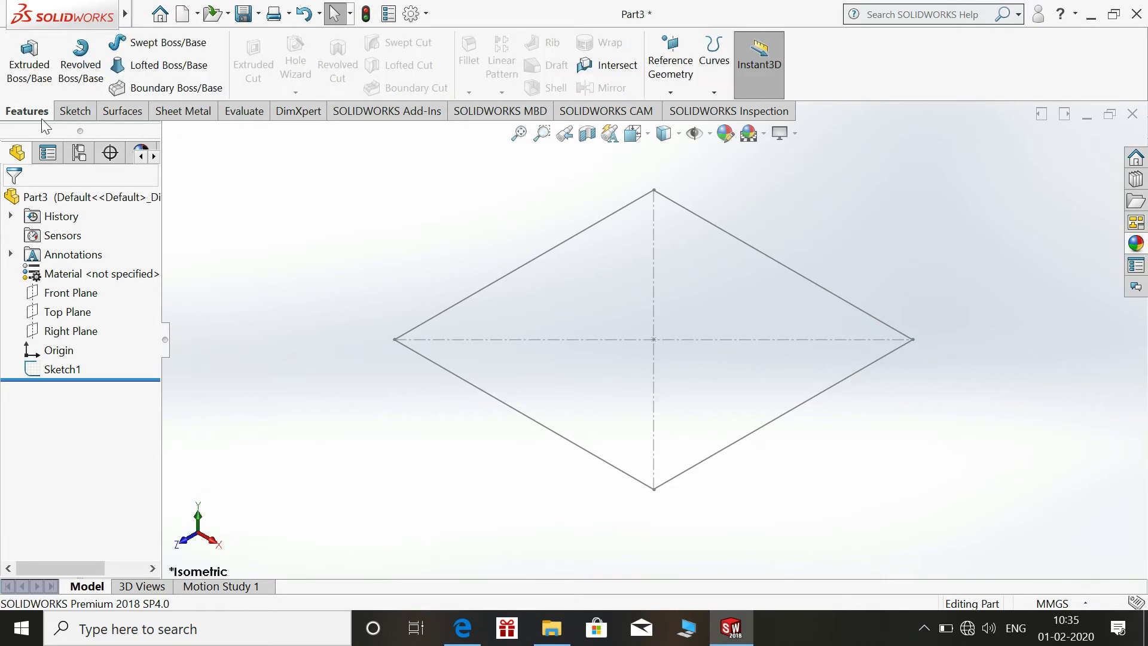
pyautogui.click(670, 93)
pyautogui.click(688, 111)
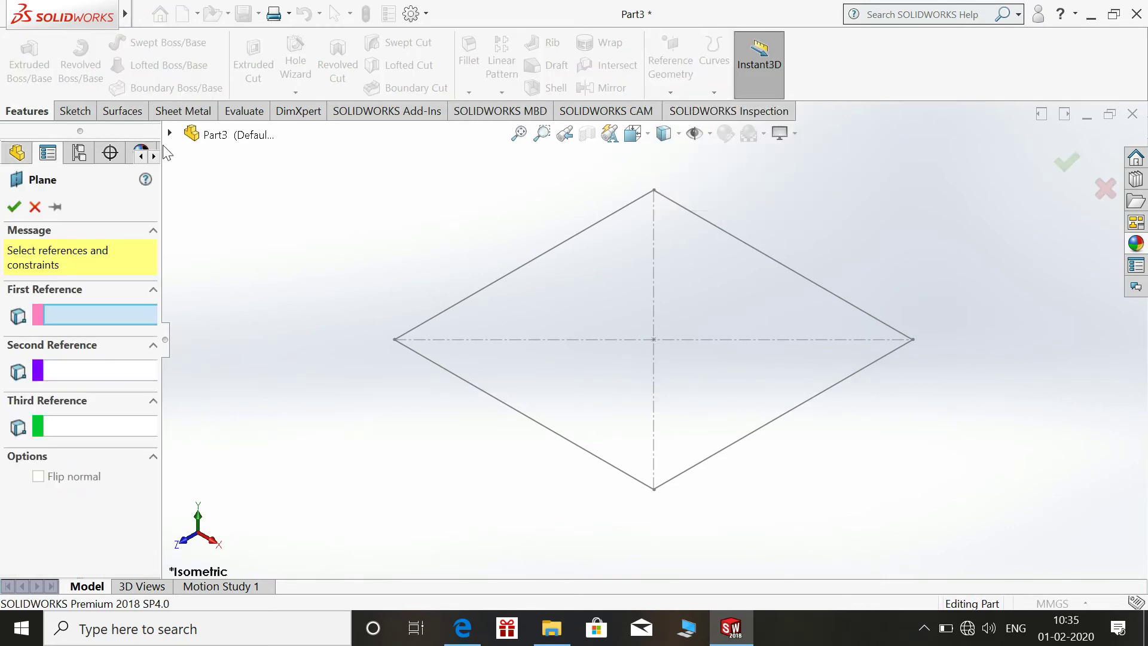
pyautogui.click(170, 134)
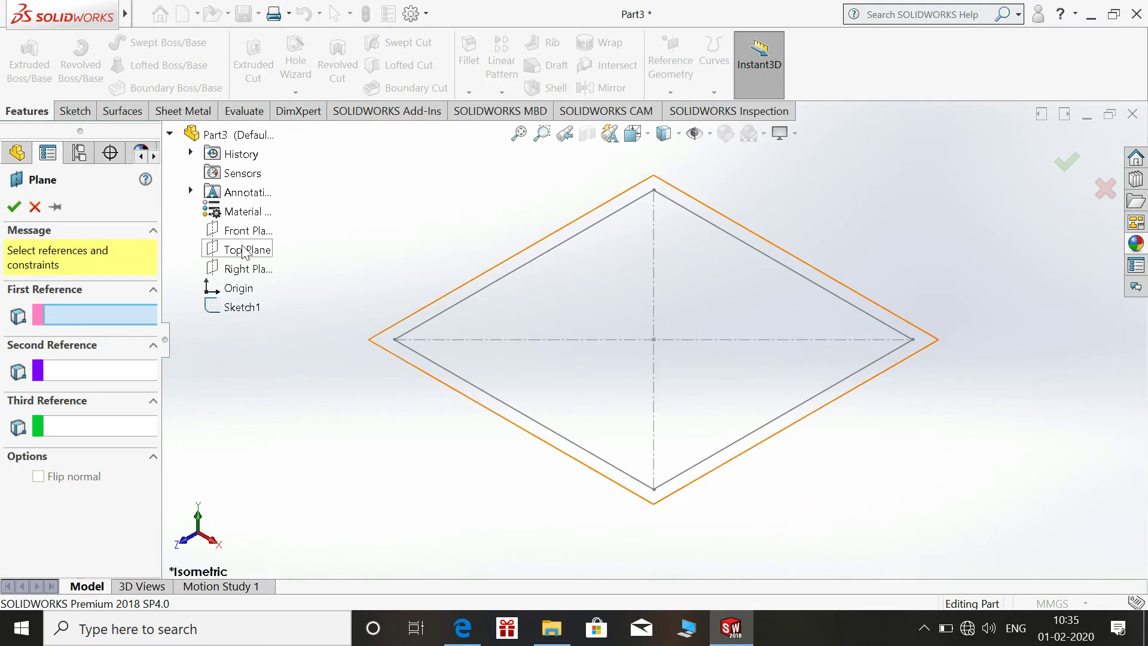
pyautogui.click(244, 251)
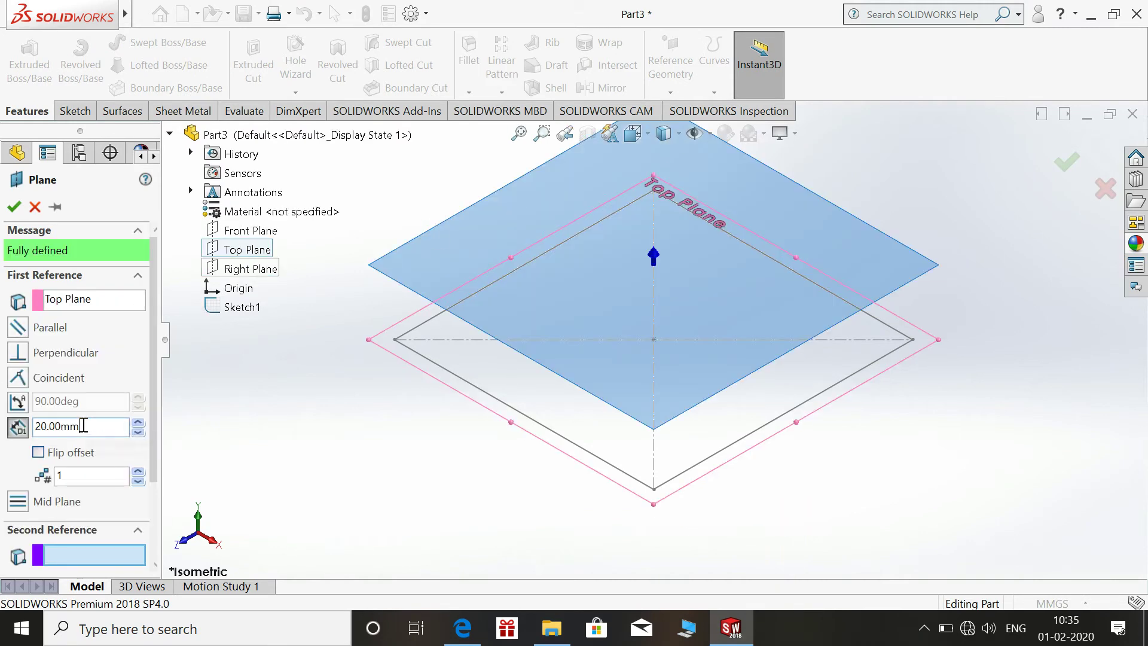
pyautogui.click(13, 207)
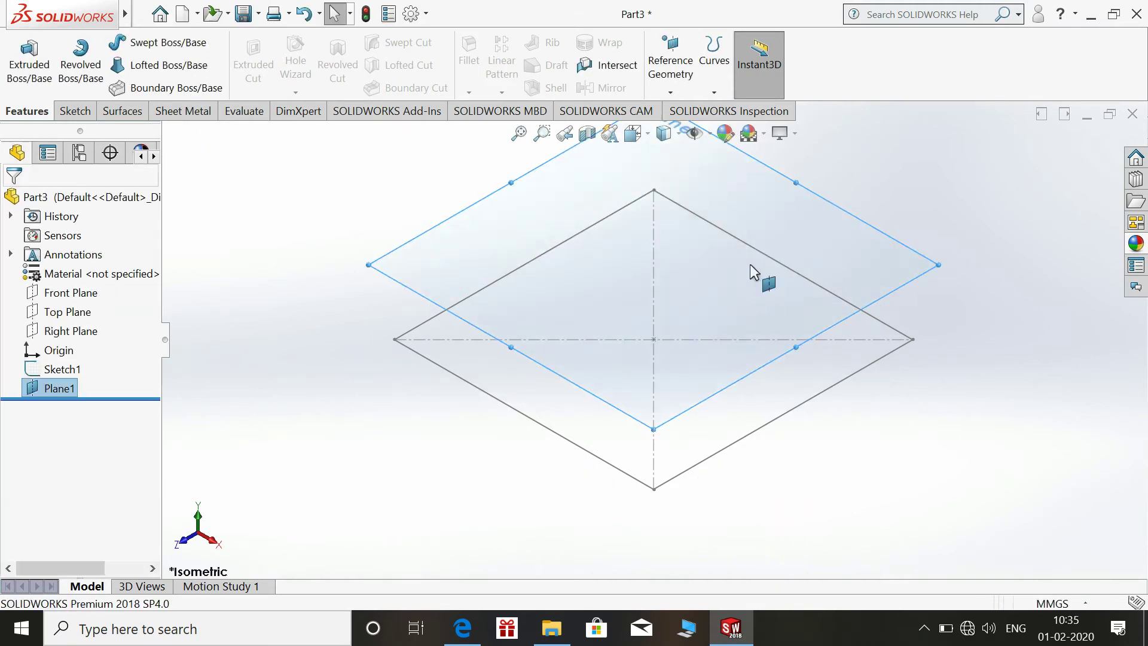
# Step: Sketch on Plane1, viewed Normal To, a corner rectangle inside the lower square
pyautogui.click(302, 247)
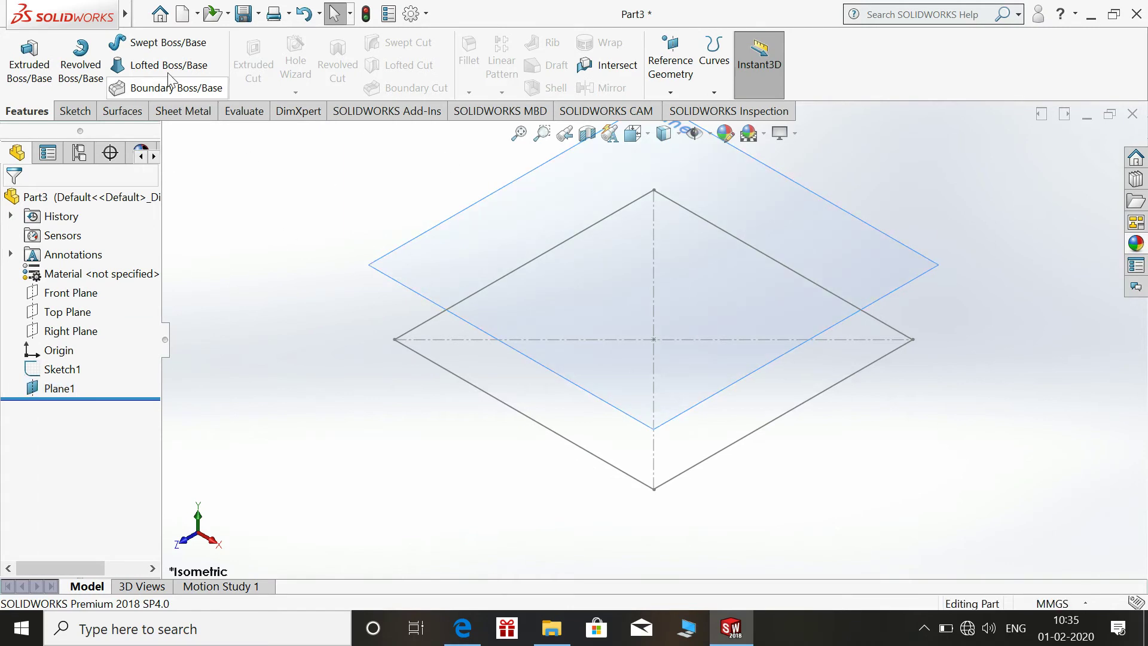
pyautogui.click(533, 180)
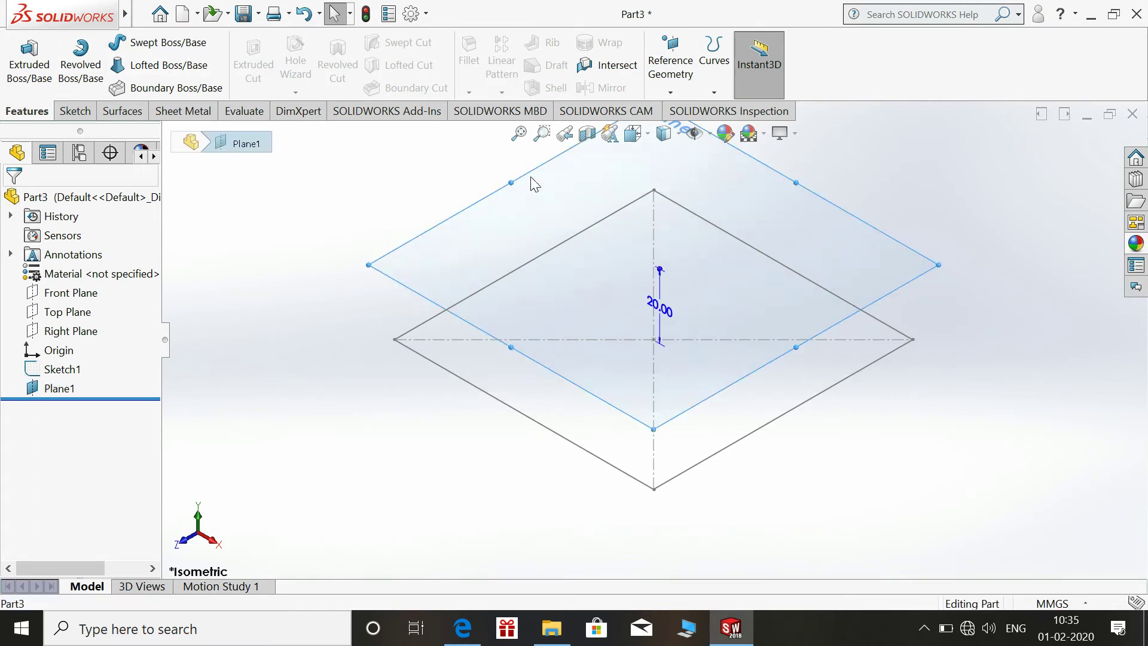
pyautogui.click(600, 139)
pyautogui.press('space')
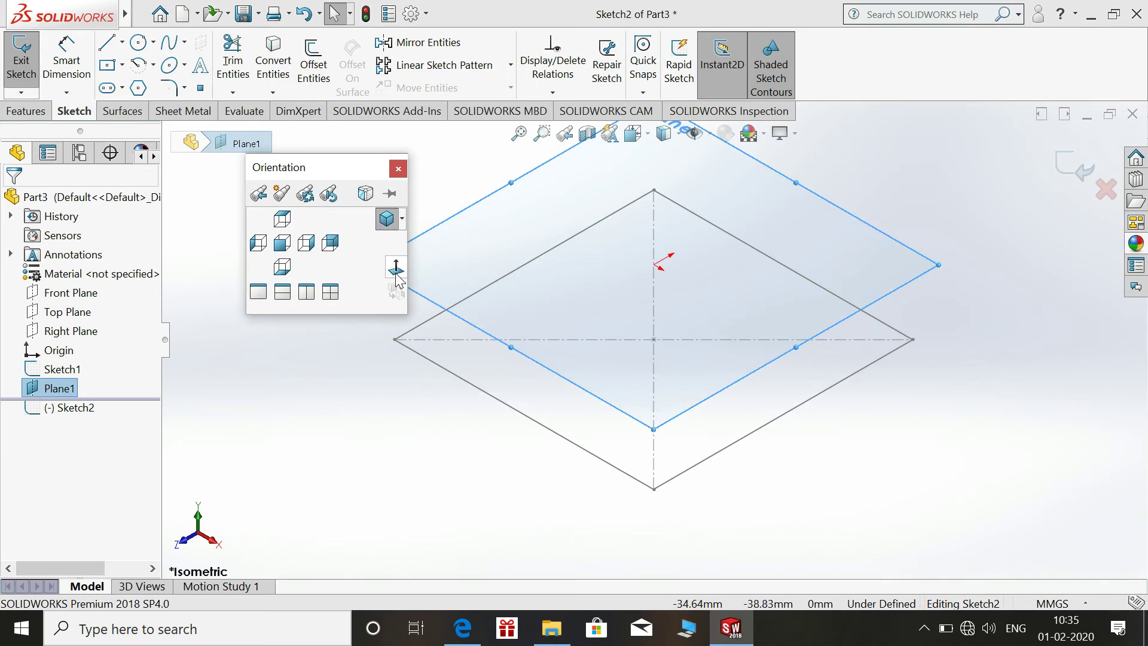
pyautogui.click(385, 218)
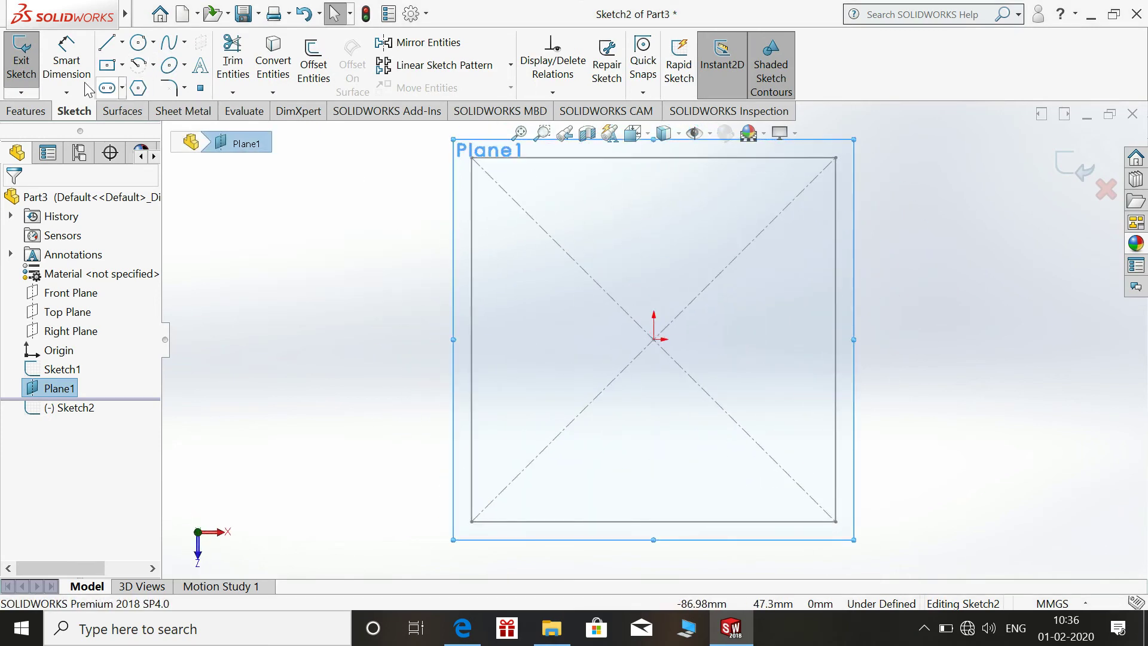
pyautogui.click(123, 65)
pyautogui.click(156, 87)
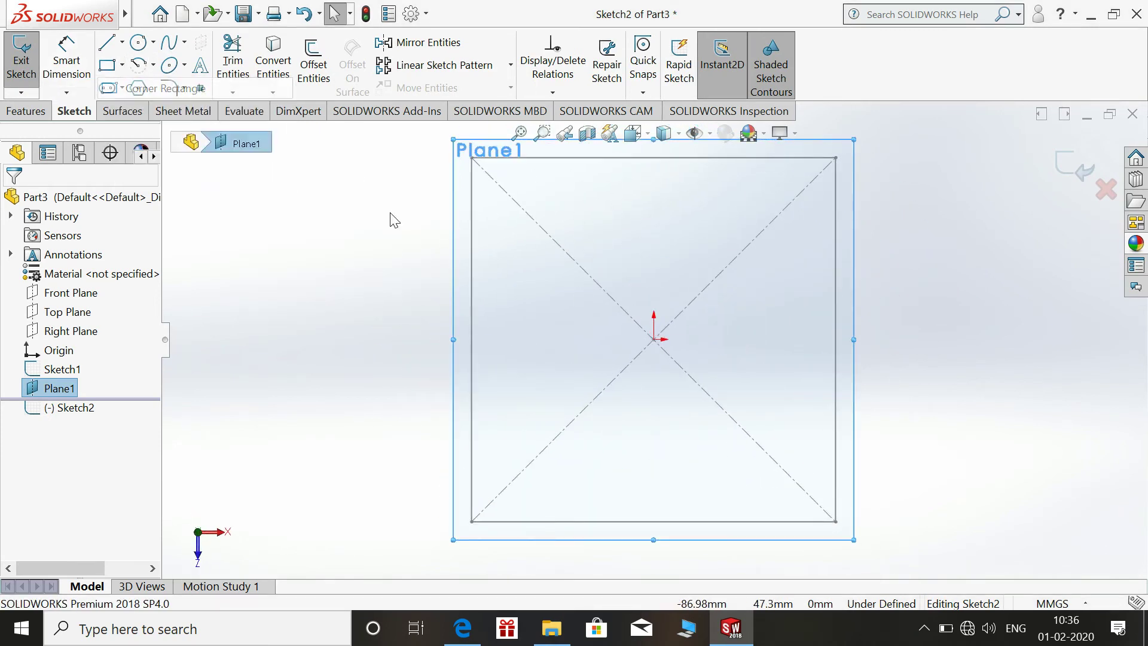
pyautogui.click(473, 276)
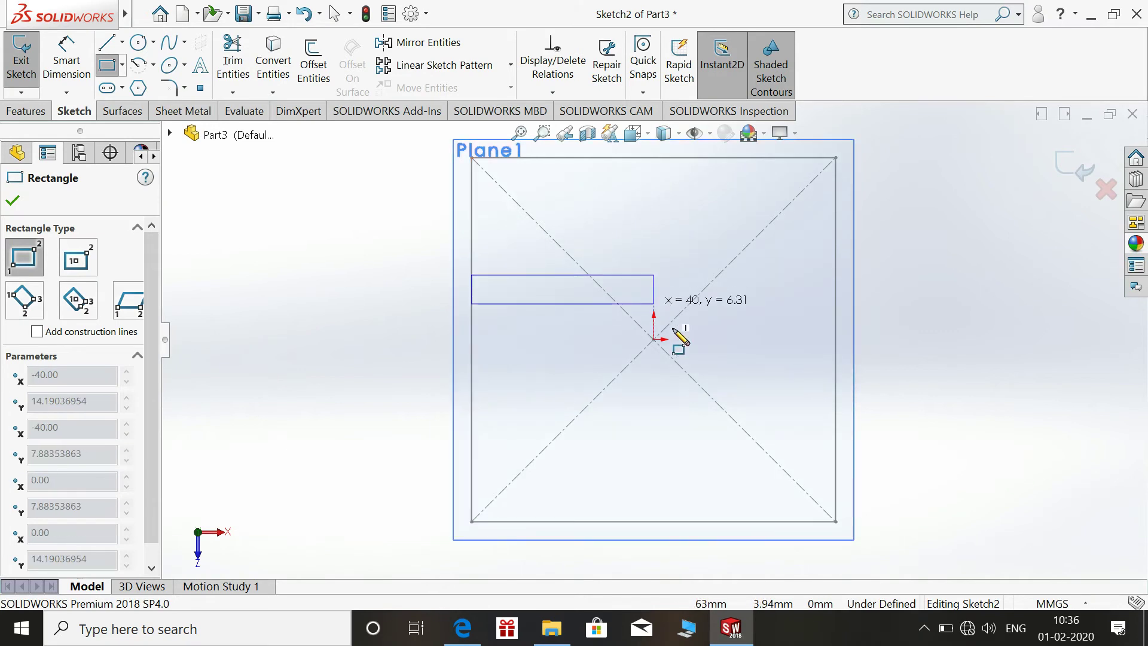
pyautogui.click(666, 430)
pyautogui.press('Escape')
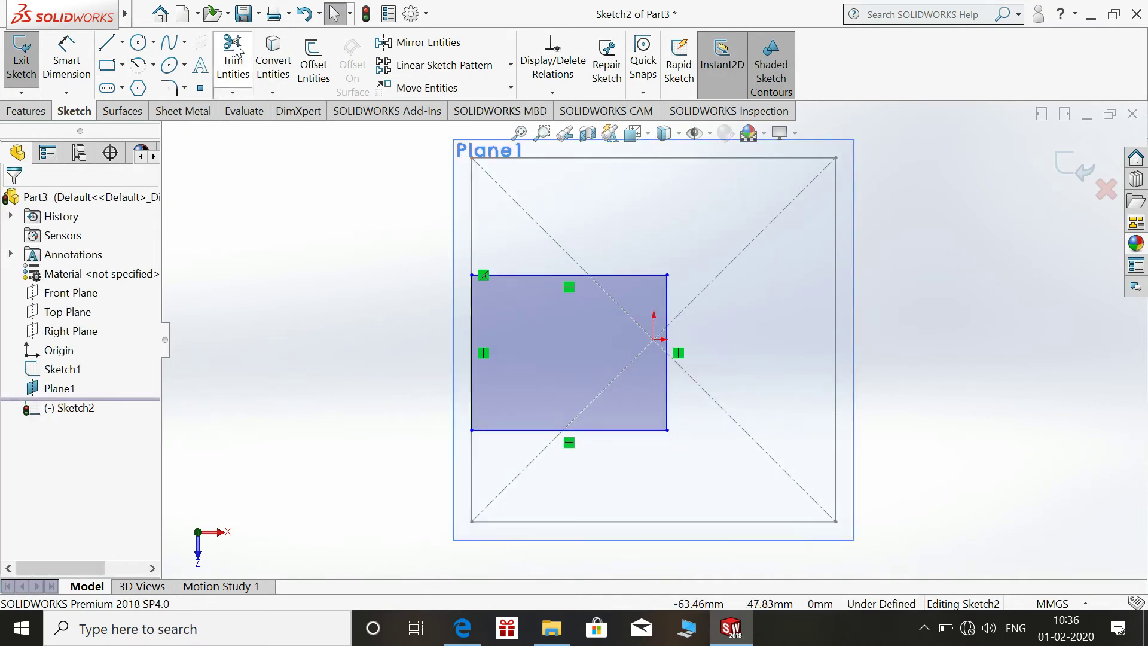
# Step: Dimension the upper rectangle's width to 60 mm and its offset from the outer square to 10 mm
pyautogui.click(66, 60)
pyautogui.click(523, 273)
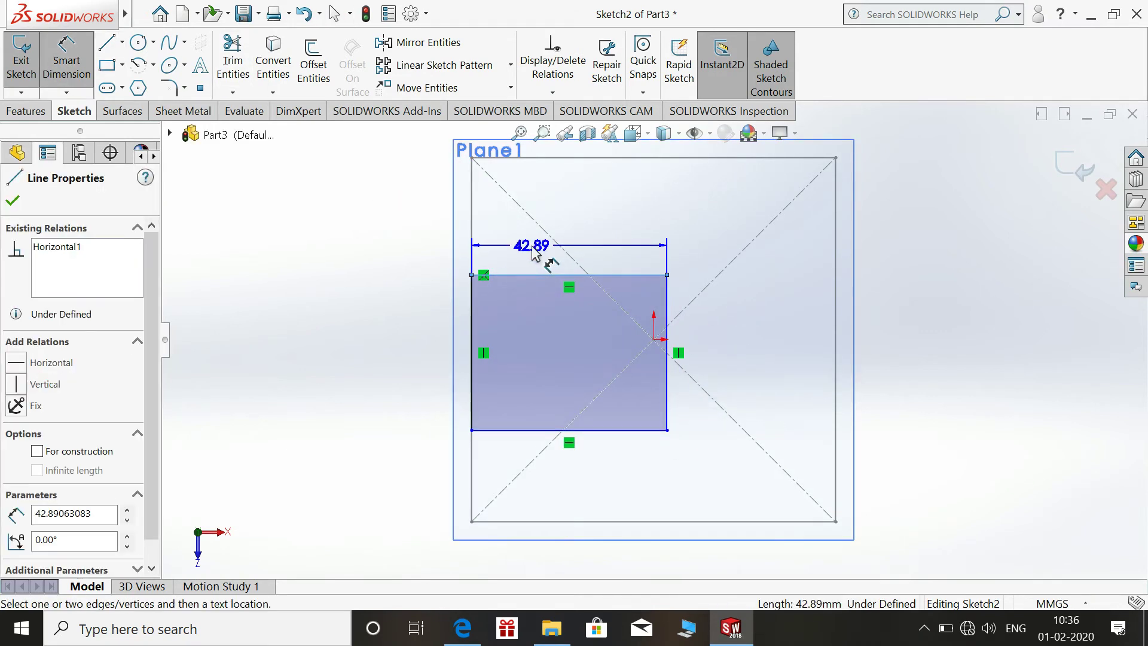
pyautogui.click(534, 250)
pyautogui.write('60')
pyautogui.press('Return')
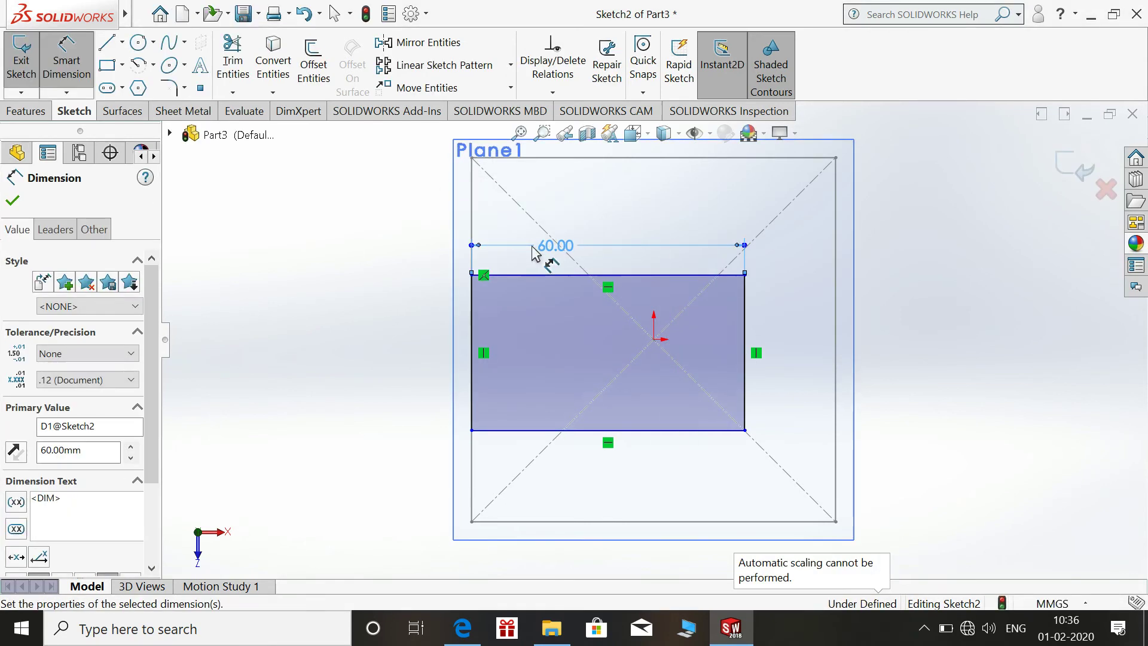
pyautogui.click(553, 159)
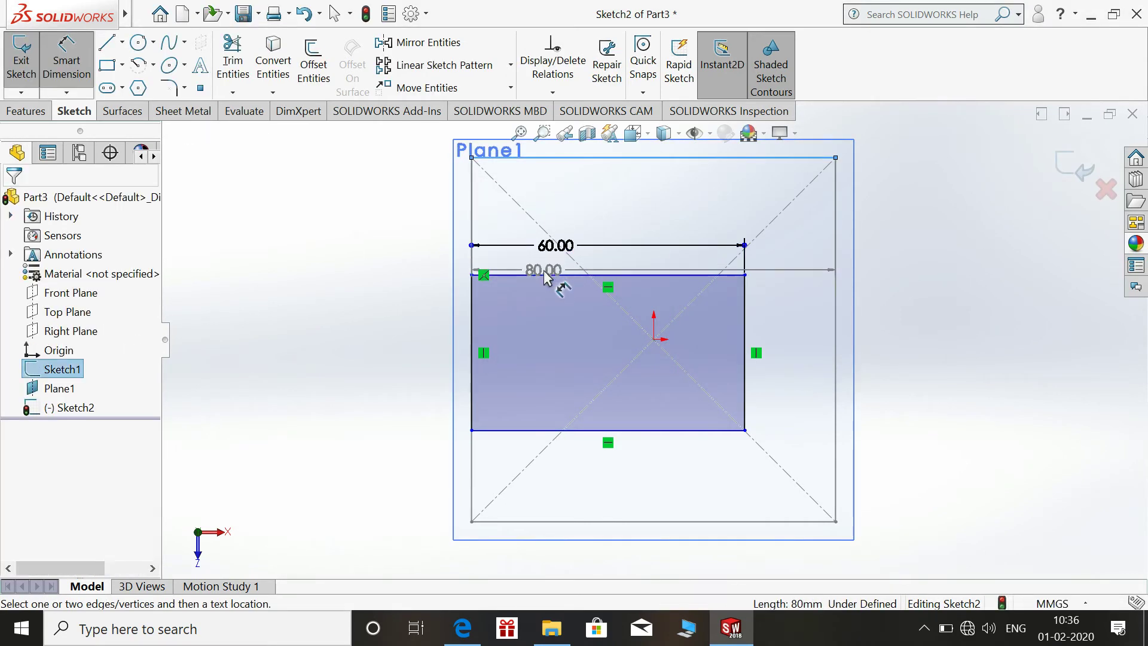
pyautogui.click(530, 274)
pyautogui.click(383, 214)
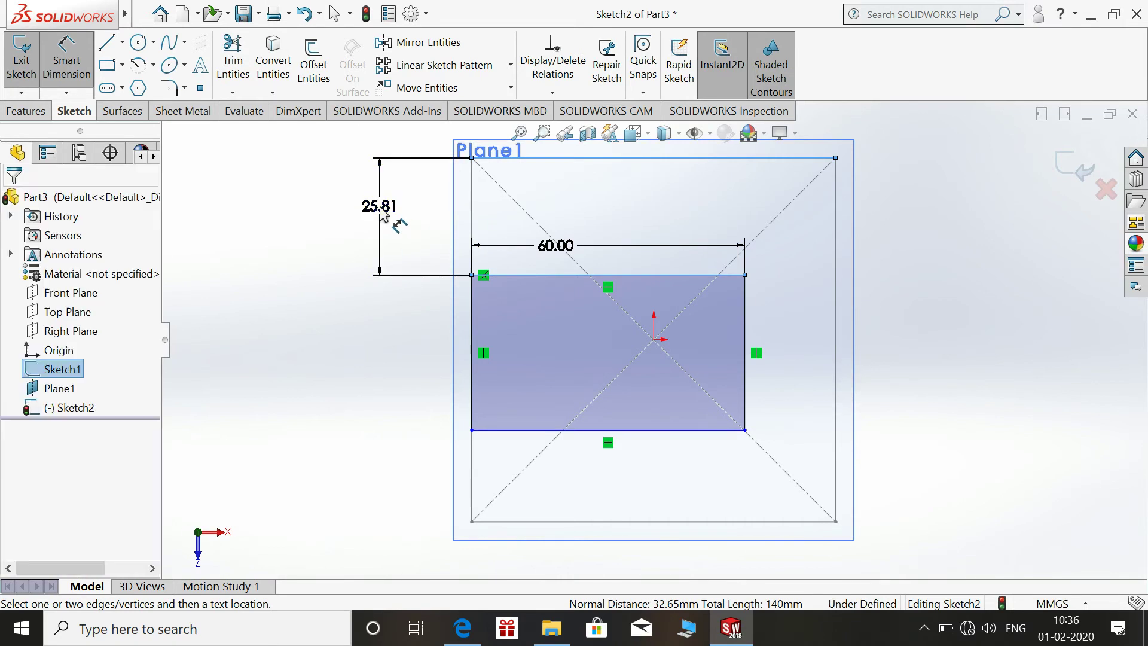
pyautogui.write('10')
pyautogui.press('Return')
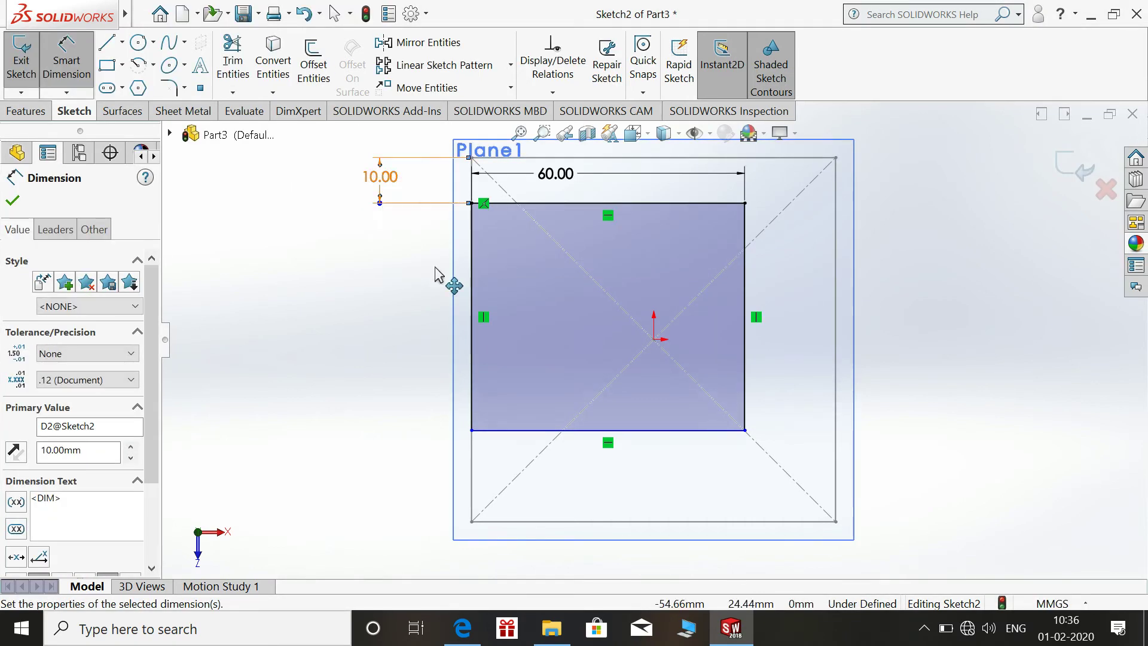
# Step: Set the upper rectangle's height to 60 mm and exit Sketch2
pyautogui.click(470, 310)
pyautogui.click(378, 320)
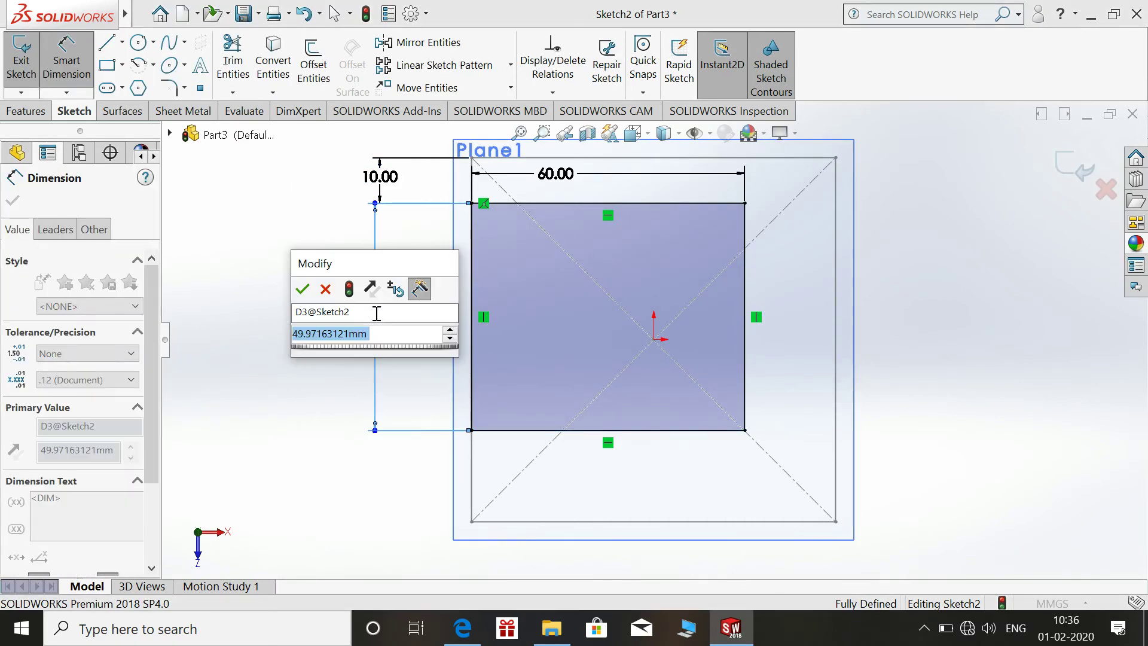
pyautogui.write('60')
pyautogui.press('Return')
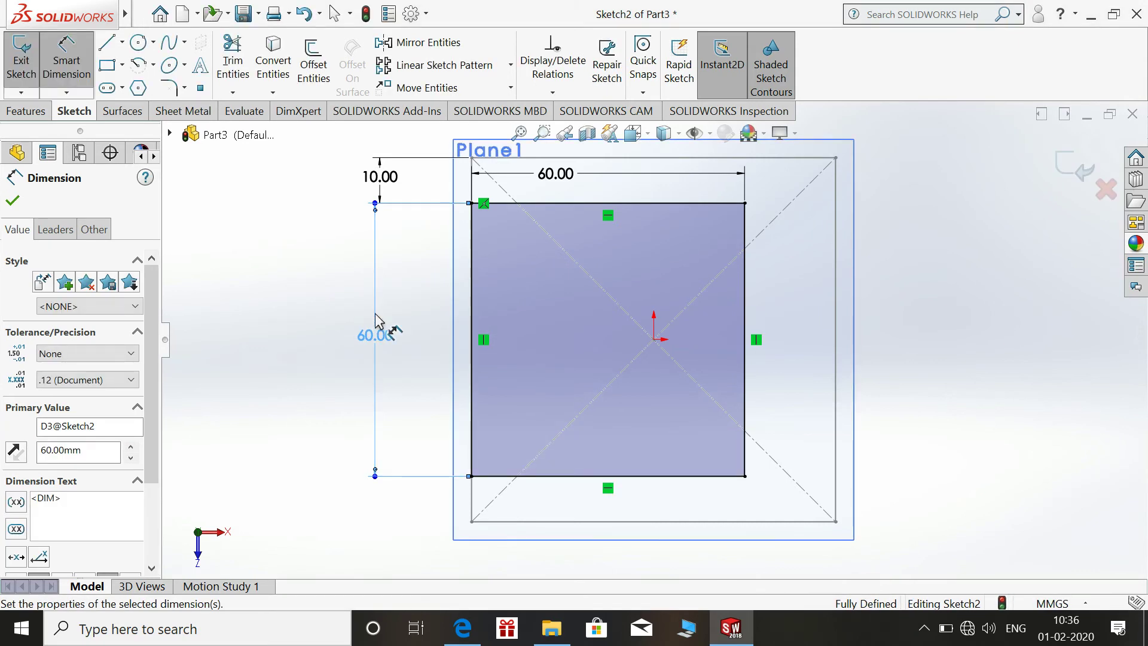
pyautogui.press('Escape')
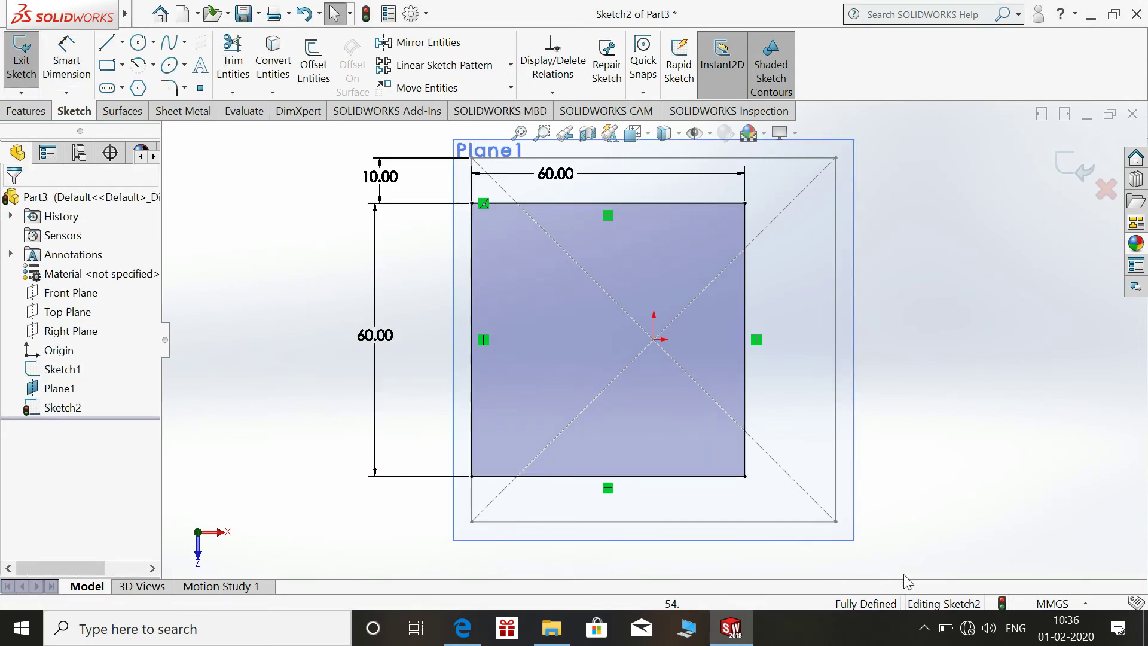
pyautogui.click(1077, 172)
# Step: Loft Sketch2 to Sketch1 into the tapered solid Loft1
pyautogui.press('space')
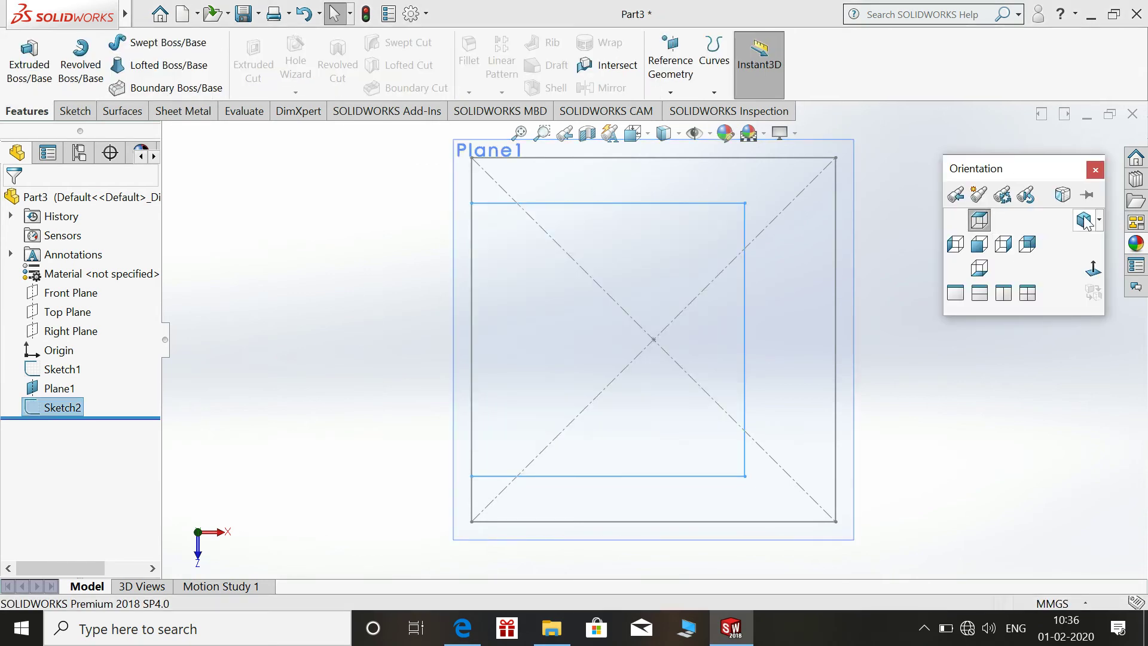
pyautogui.click(1084, 221)
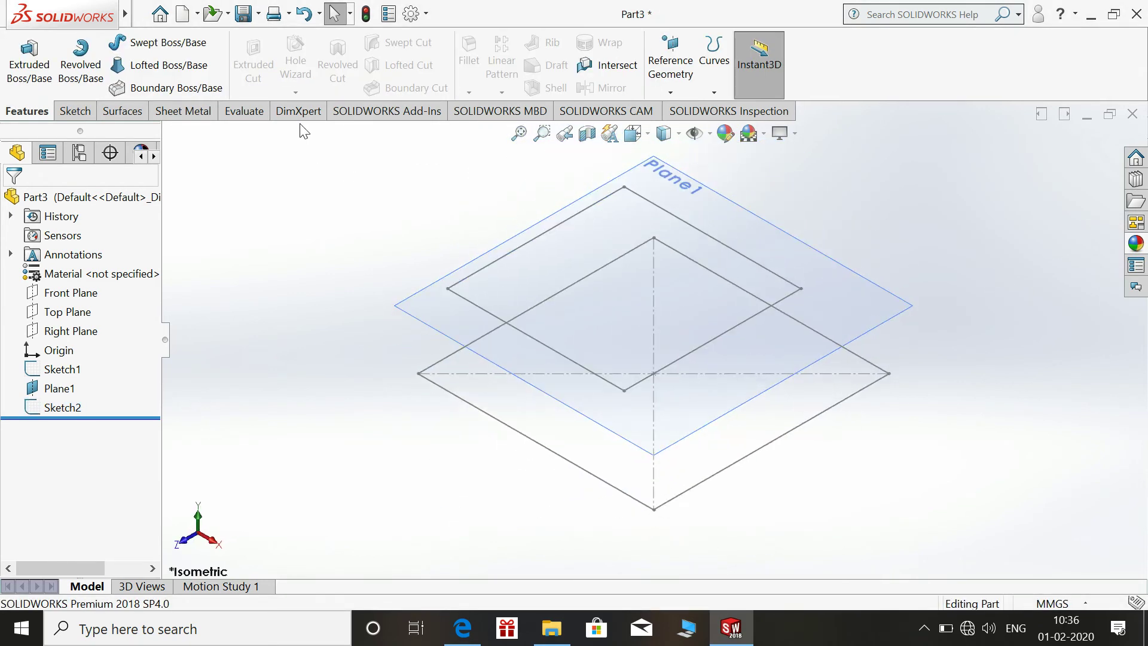
pyautogui.click(125, 68)
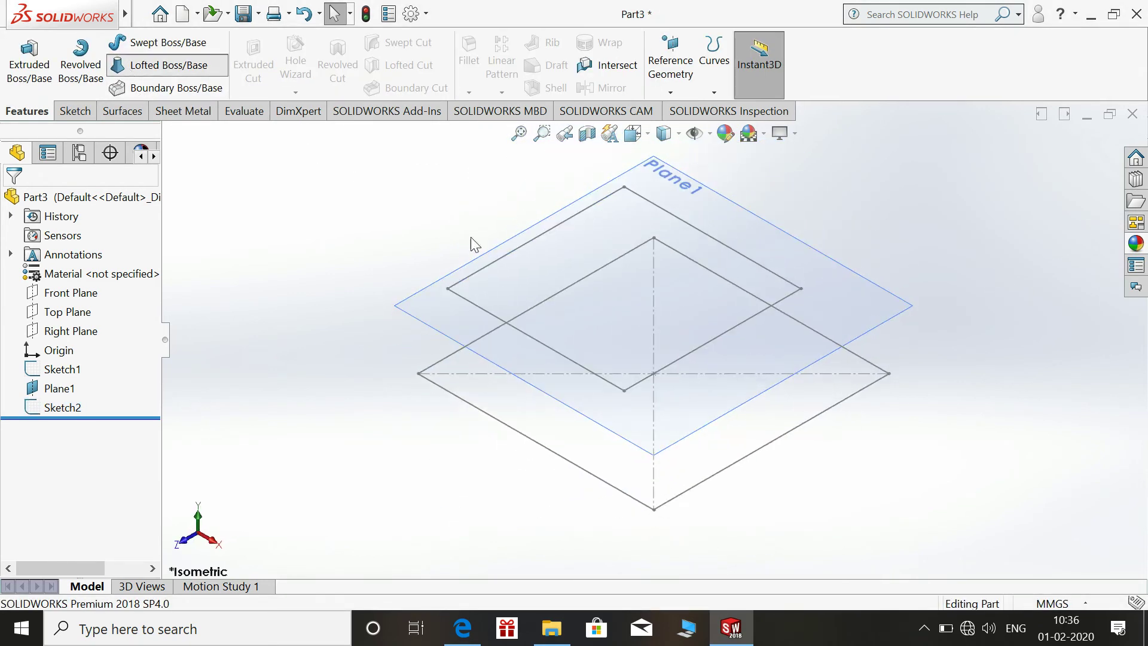
pyautogui.click(641, 388)
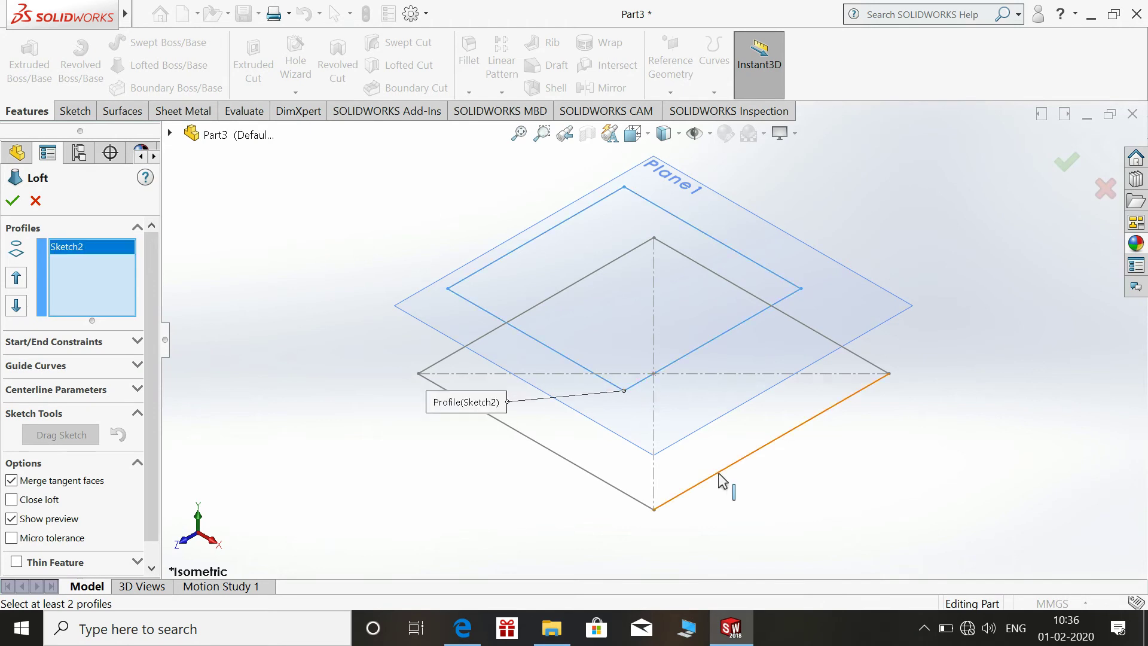
pyautogui.click(719, 474)
pyautogui.click(12, 200)
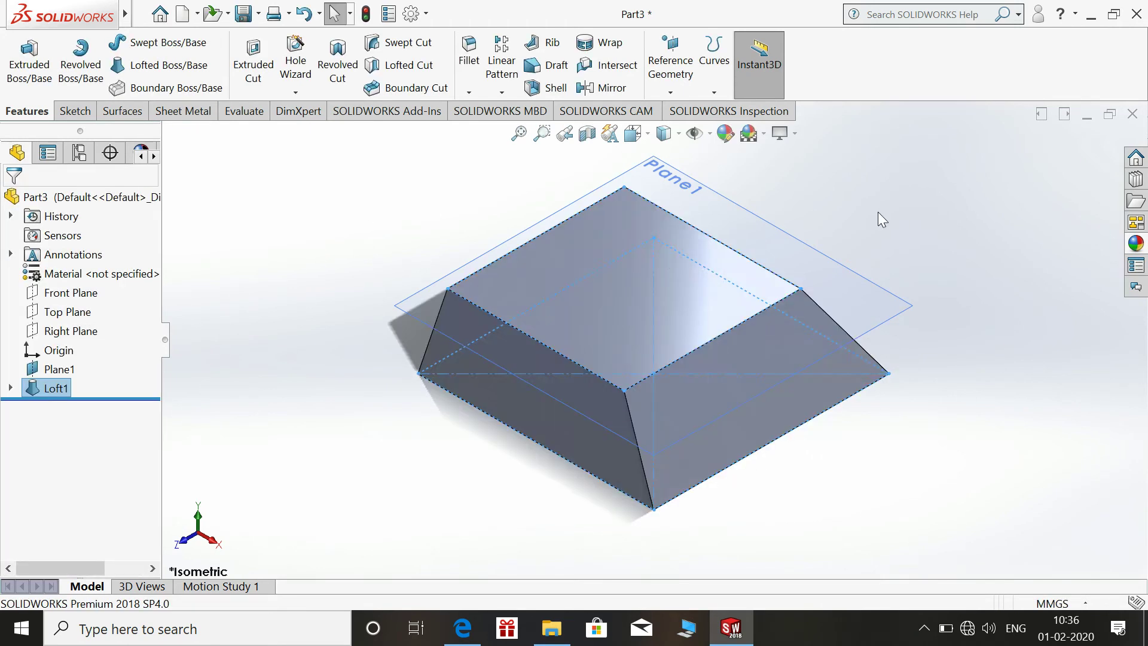
pyautogui.click(579, 290)
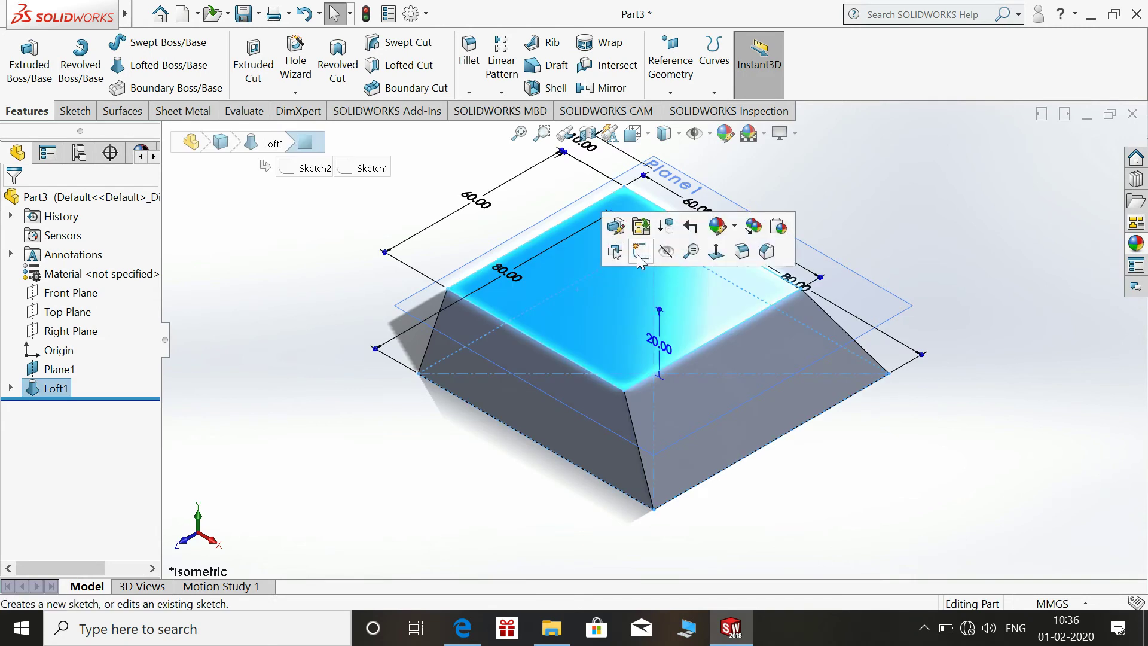
# Step: Start a sketch on the loft's top face, viewed Normal To, and draw a circle
pyautogui.click(648, 262)
pyautogui.press('space')
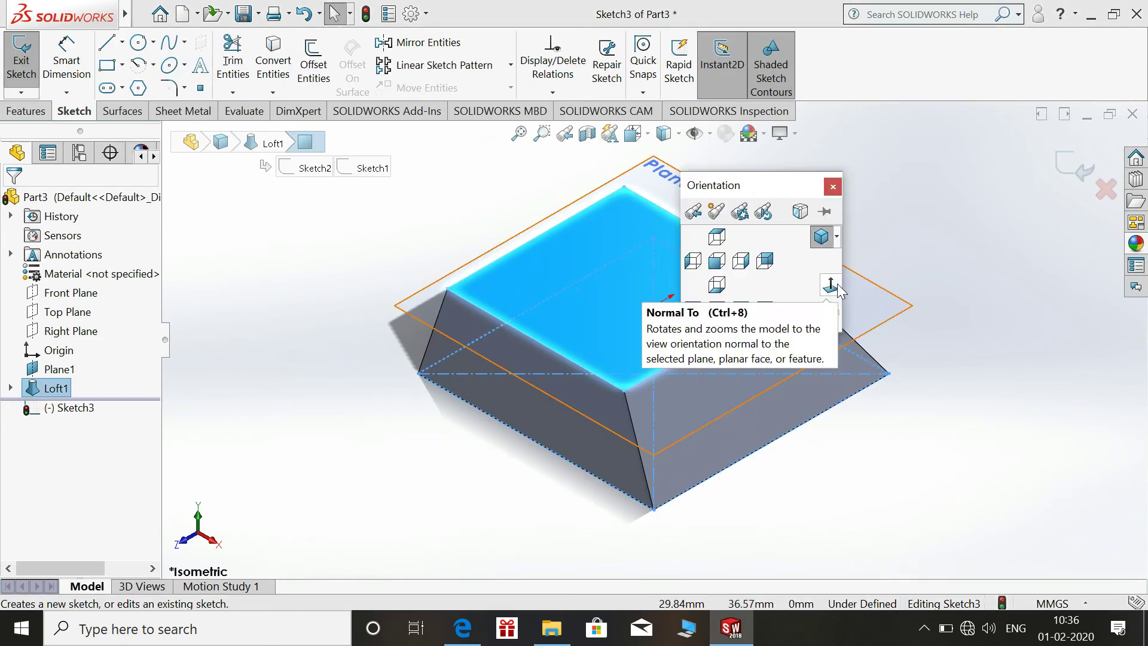
pyautogui.click(837, 284)
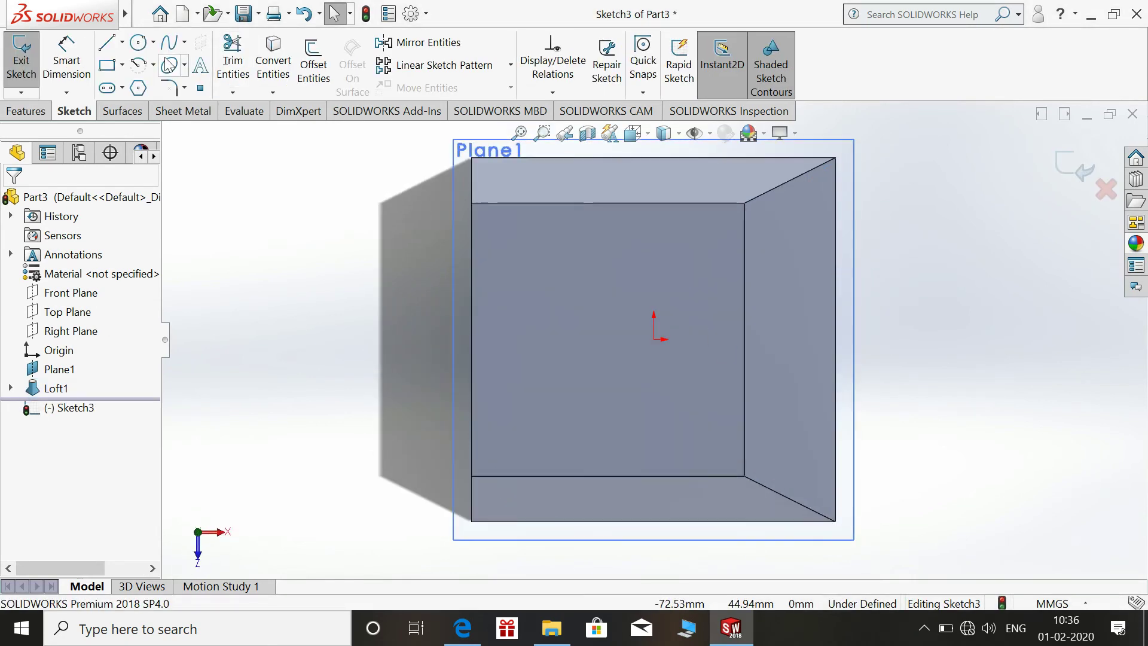
pyautogui.click(153, 42)
pyautogui.click(165, 64)
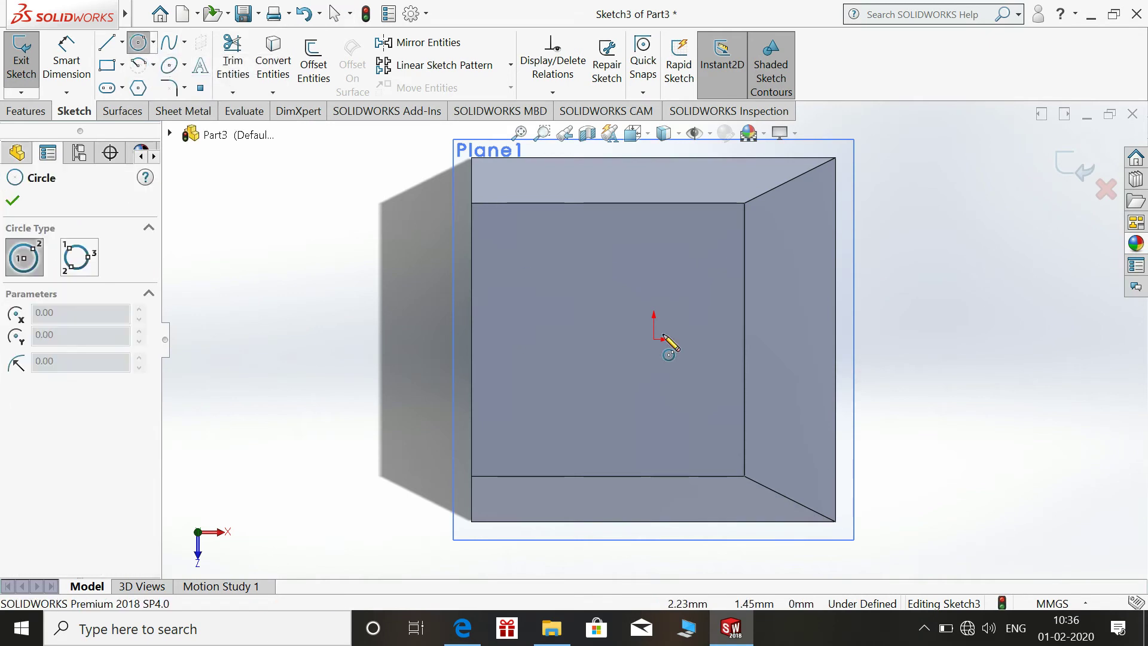
pyautogui.click(590, 340)
pyautogui.click(659, 381)
pyautogui.press('Escape')
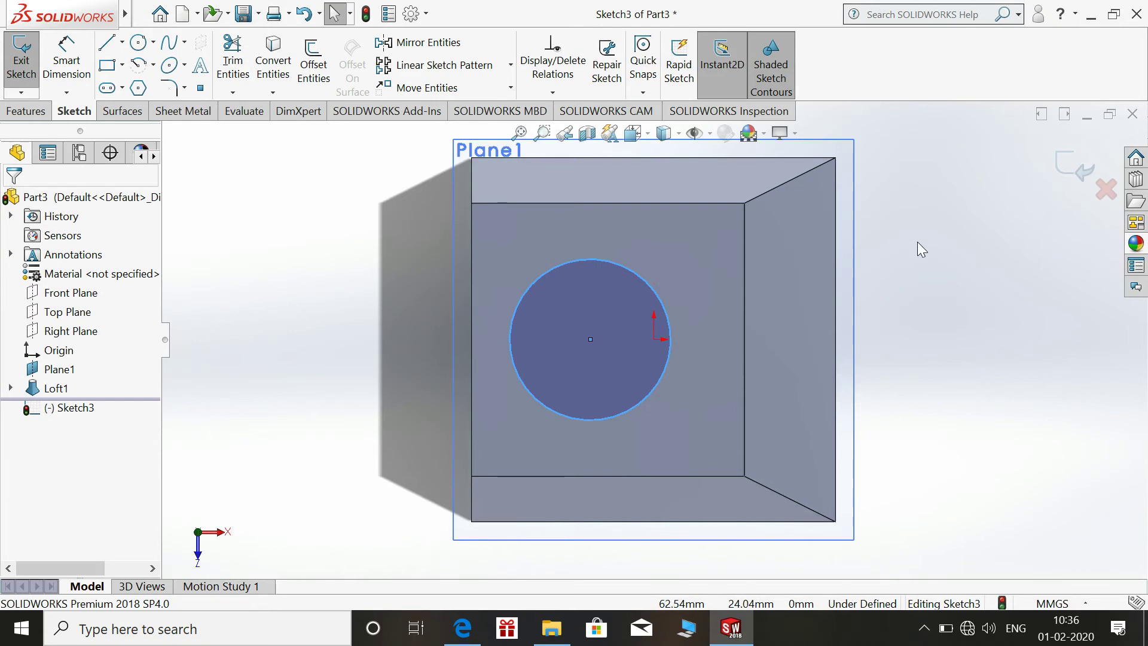
# Step: Center the circle with Horizontal and Vertical relations to the right and top edge midpoints
pyautogui.click(695, 347)
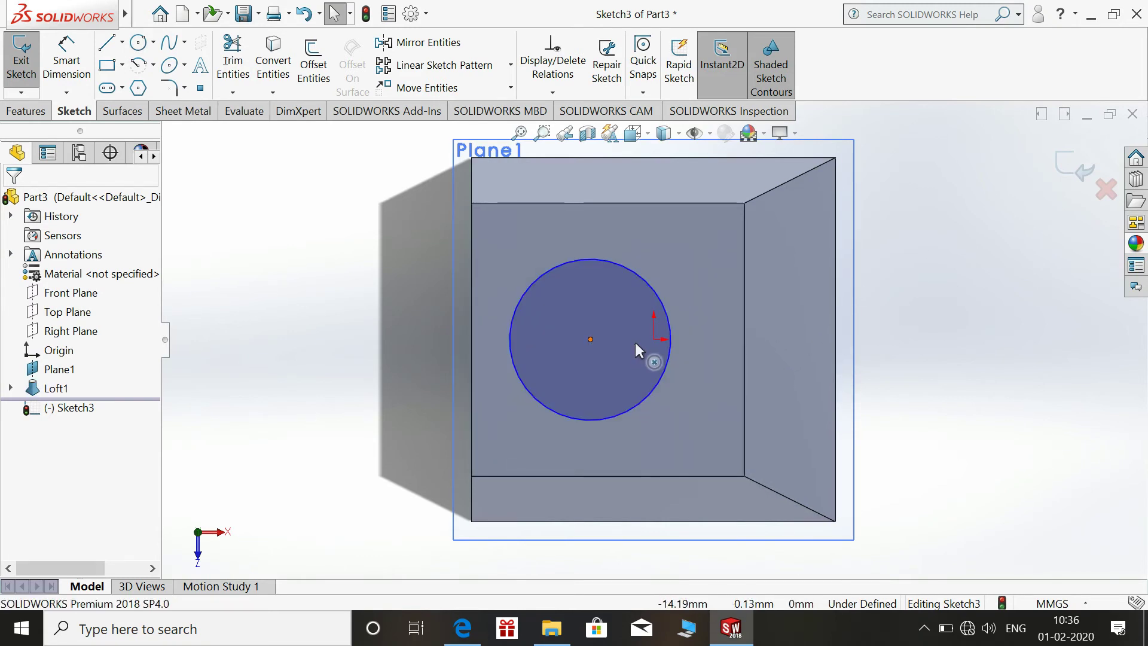
pyautogui.click(590, 339)
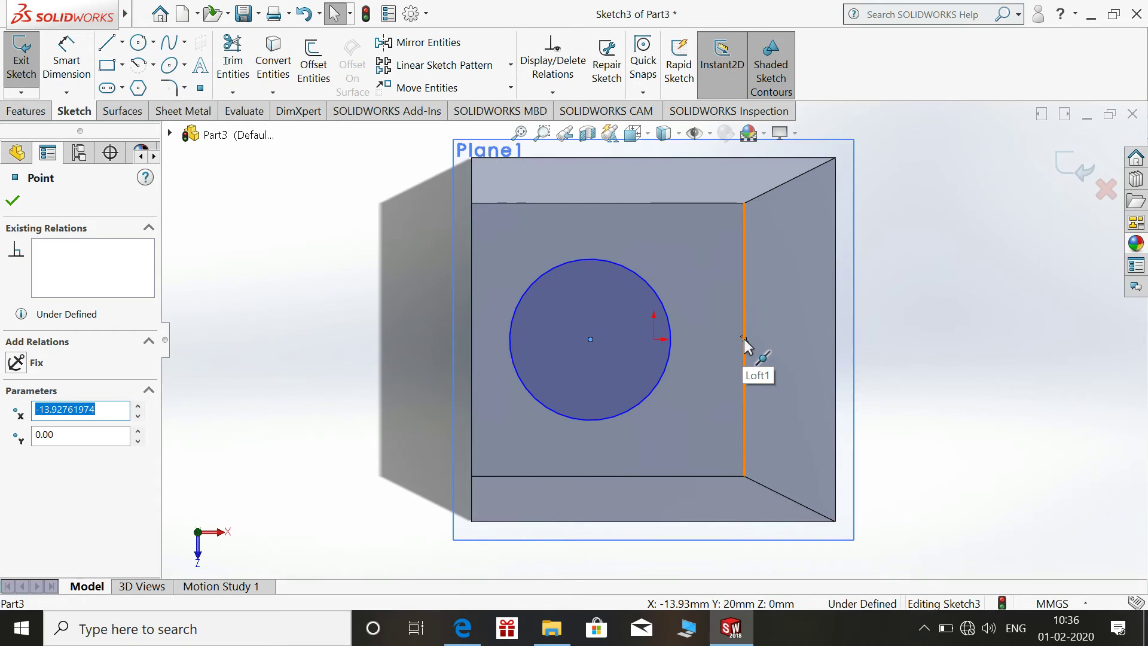
pyautogui.keyDown('ctrl'); pyautogui.click(744, 339); pyautogui.keyUp('ctrl')
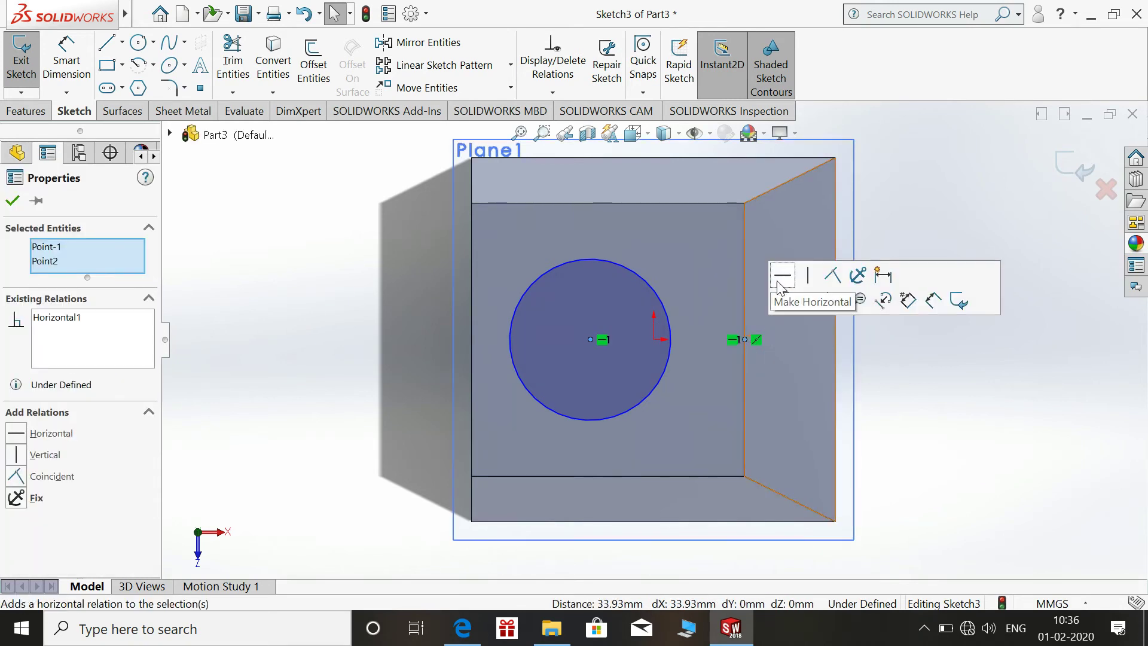
pyautogui.click(590, 338)
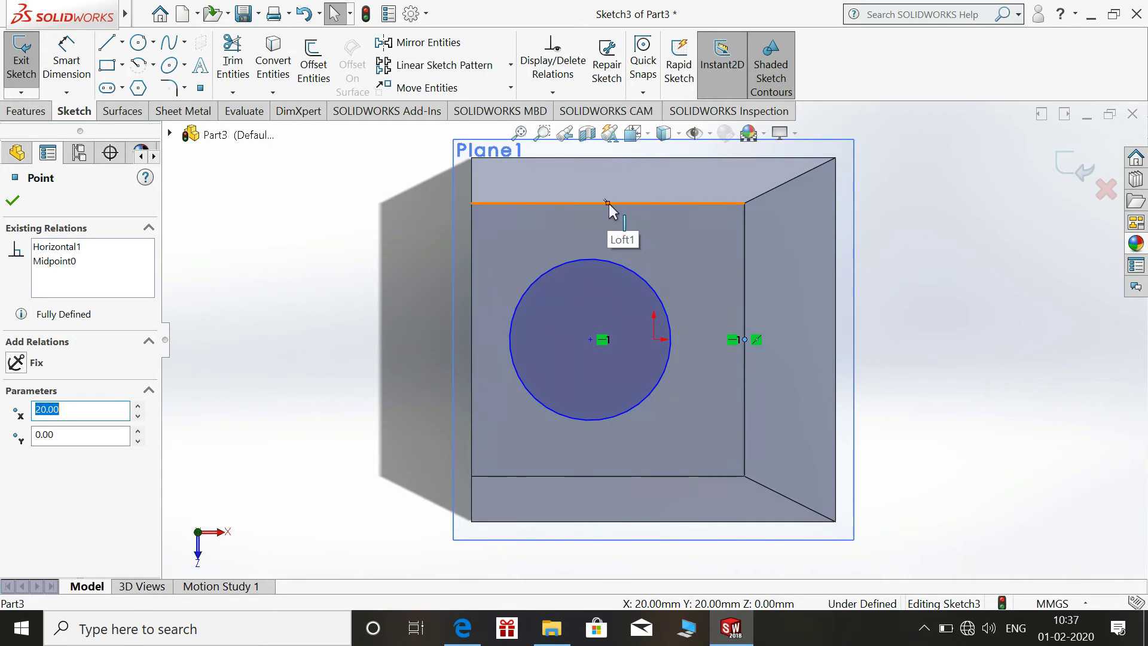
pyautogui.keyDown('ctrl'); pyautogui.click(608, 202); pyautogui.keyUp('ctrl')
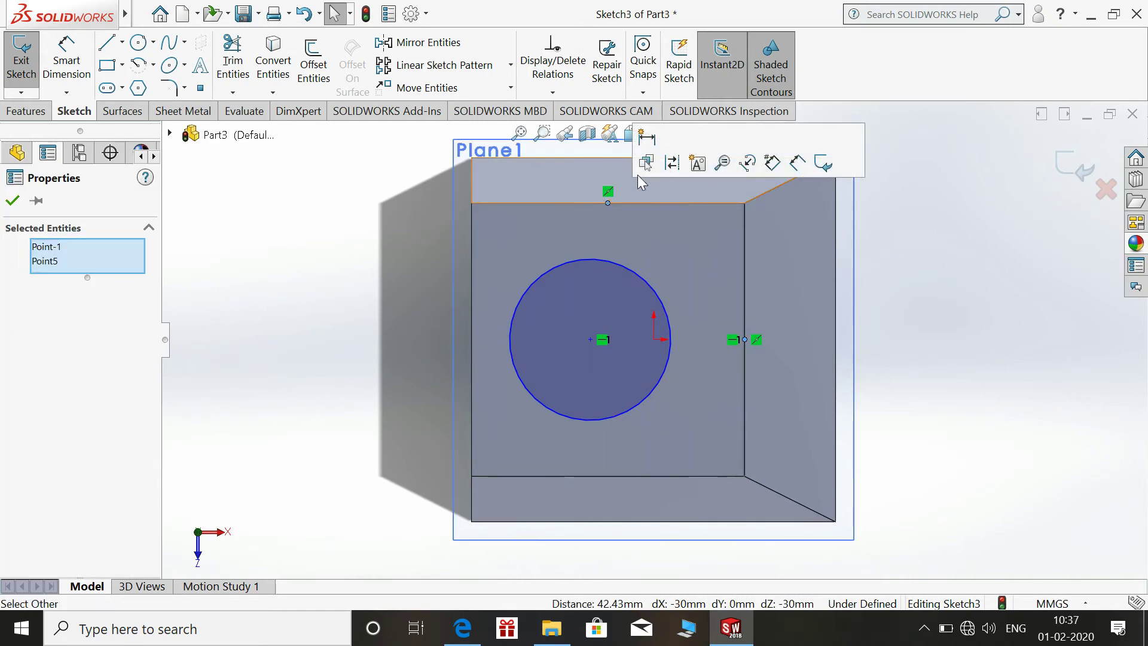
pyautogui.click(899, 310)
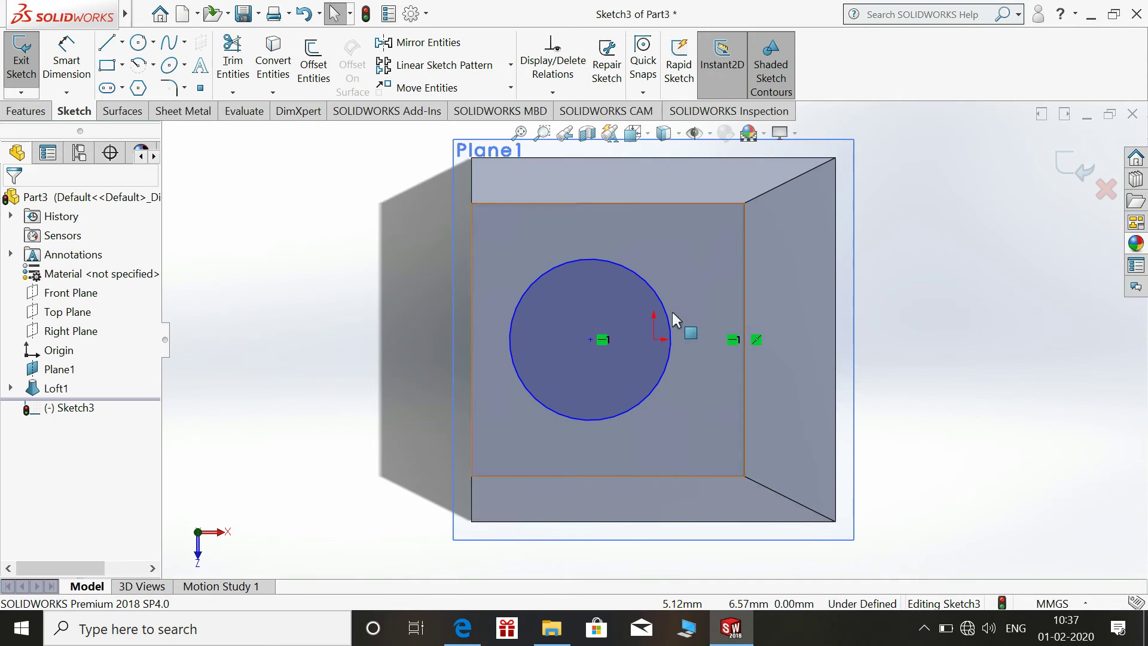
pyautogui.click(590, 339)
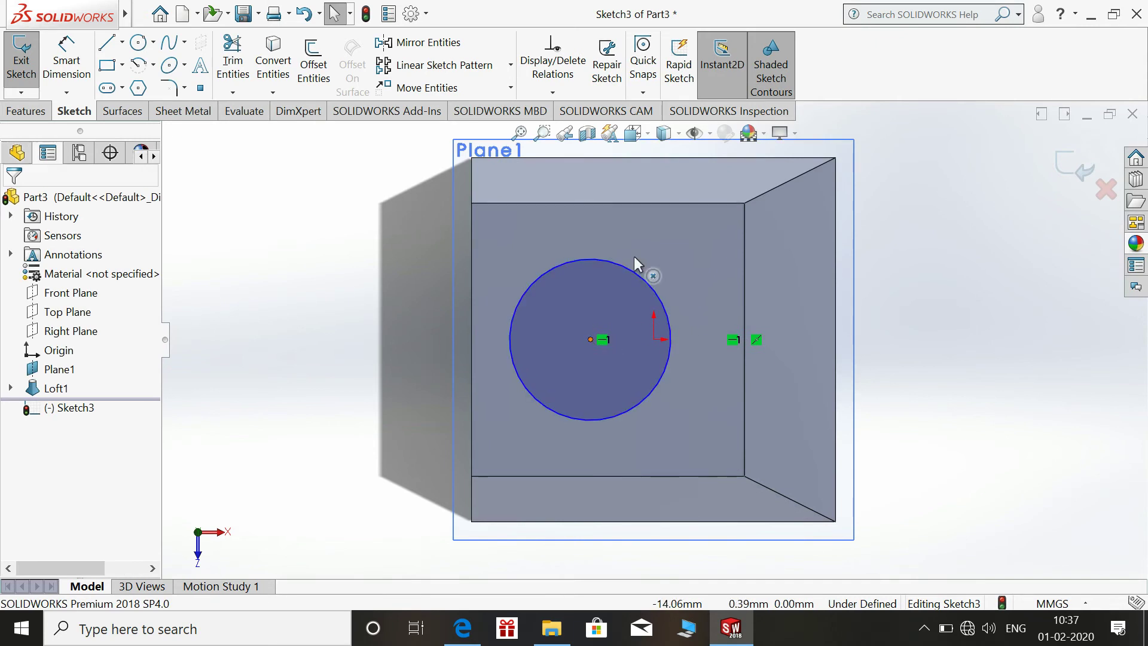
pyautogui.keyDown('ctrl'); pyautogui.click(605, 202); pyautogui.keyUp('ctrl')
pyautogui.click(674, 142)
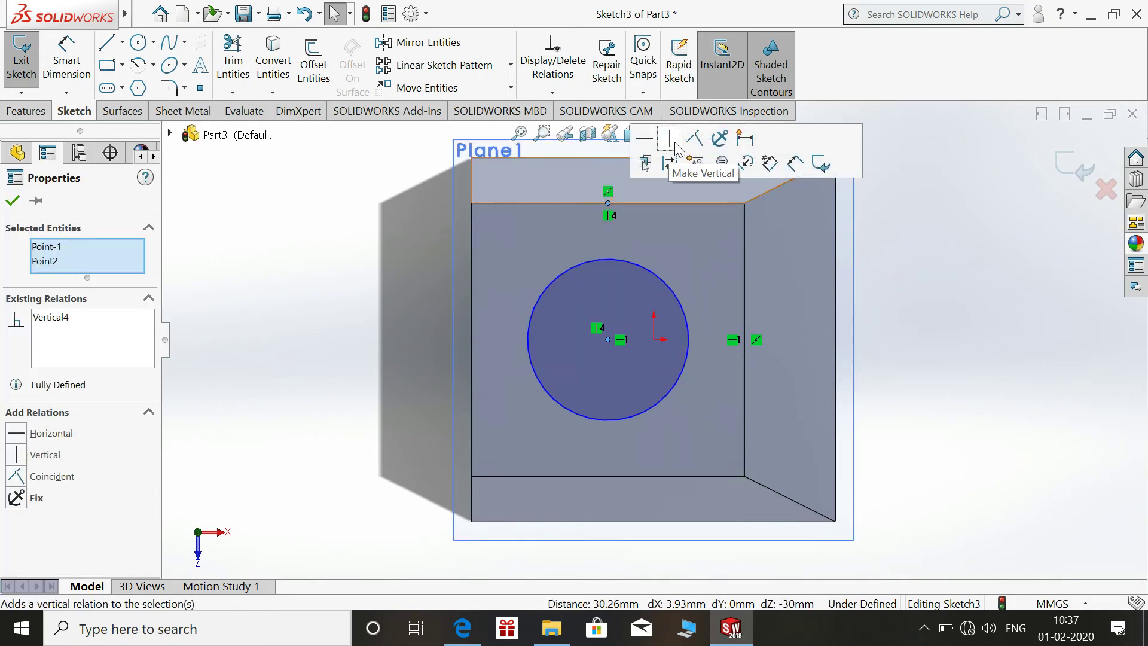
pyautogui.click(854, 281)
# Step: Dimension the circle's diameter to 45 mm
pyautogui.click(82, 58)
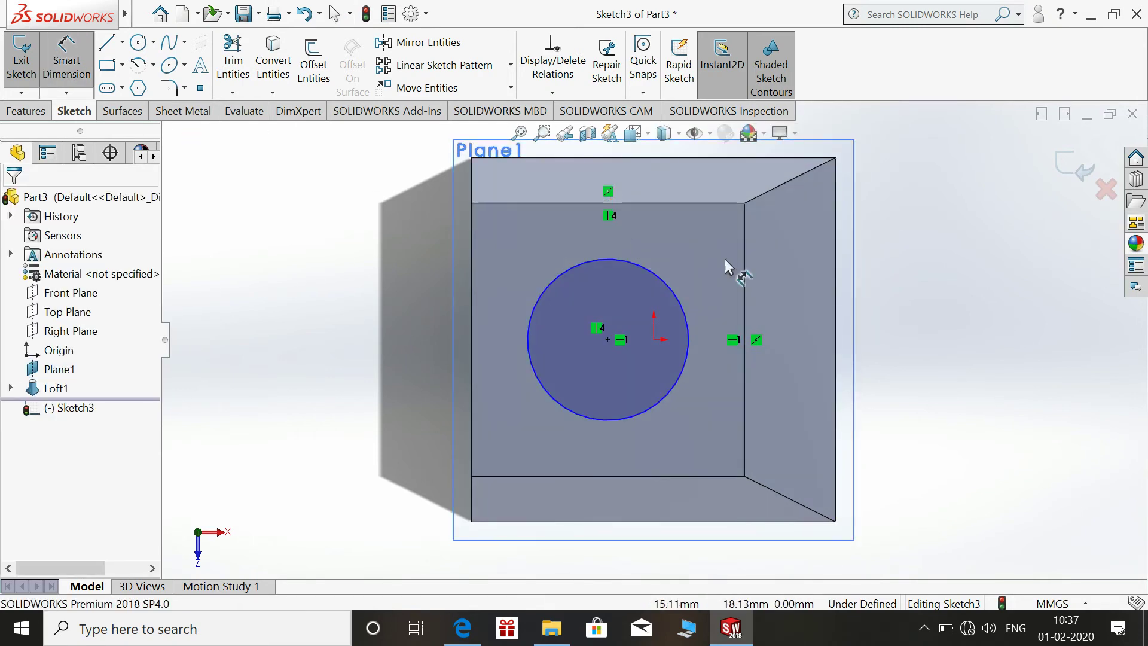
pyautogui.click(683, 308)
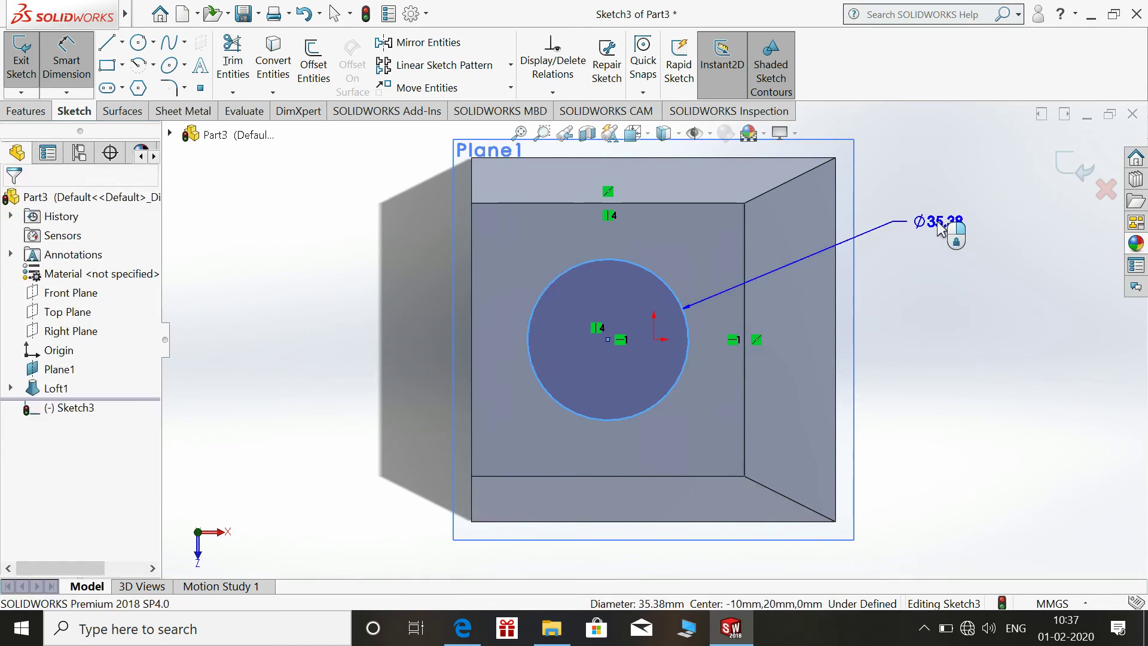
pyautogui.click(937, 223)
pyautogui.write('45')
pyautogui.press('Return')
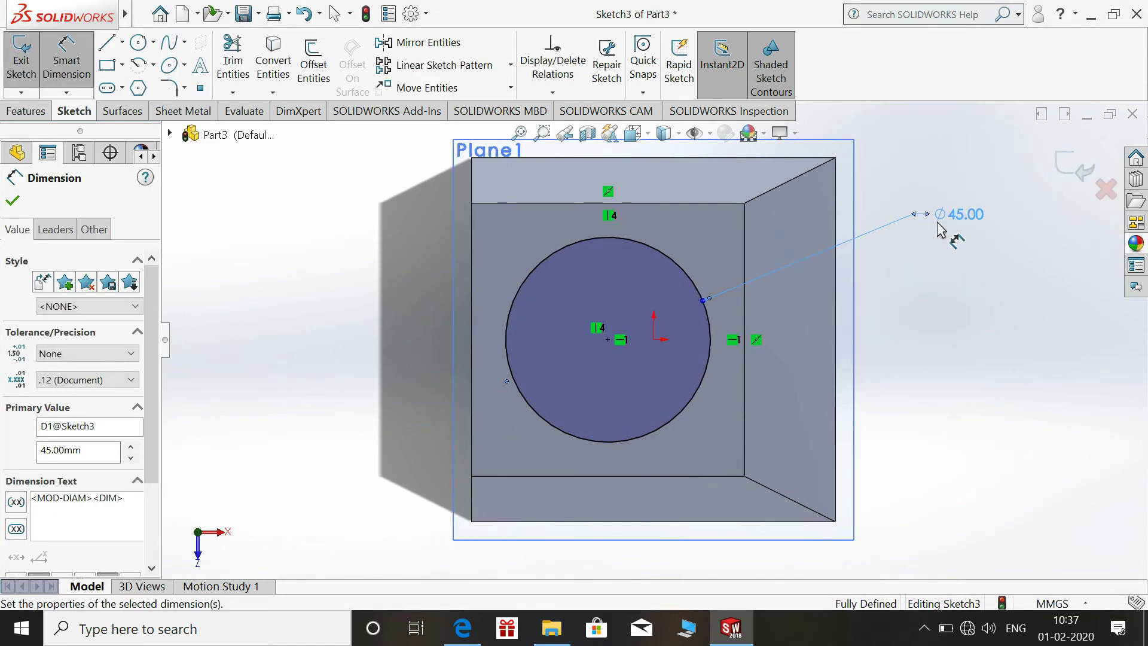
pyautogui.press('Escape')
# Step: Extrude the 45 mm circle upward 85 mm as Boss-Extrude1
pyautogui.click(1070, 167)
pyautogui.press('space')
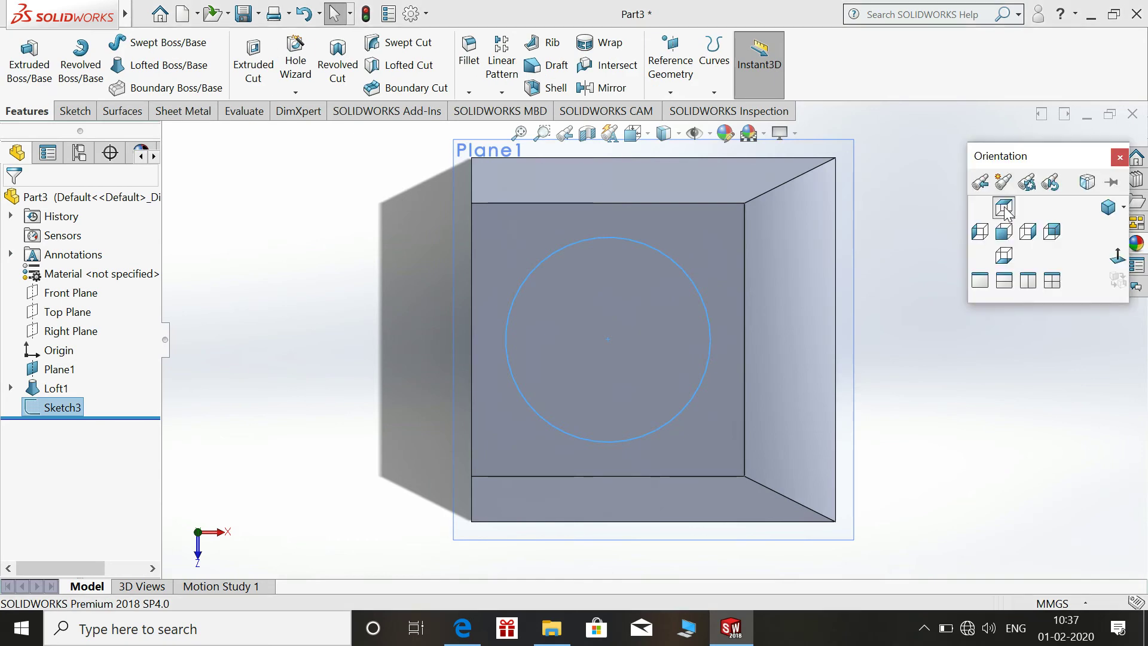
pyautogui.click(1106, 208)
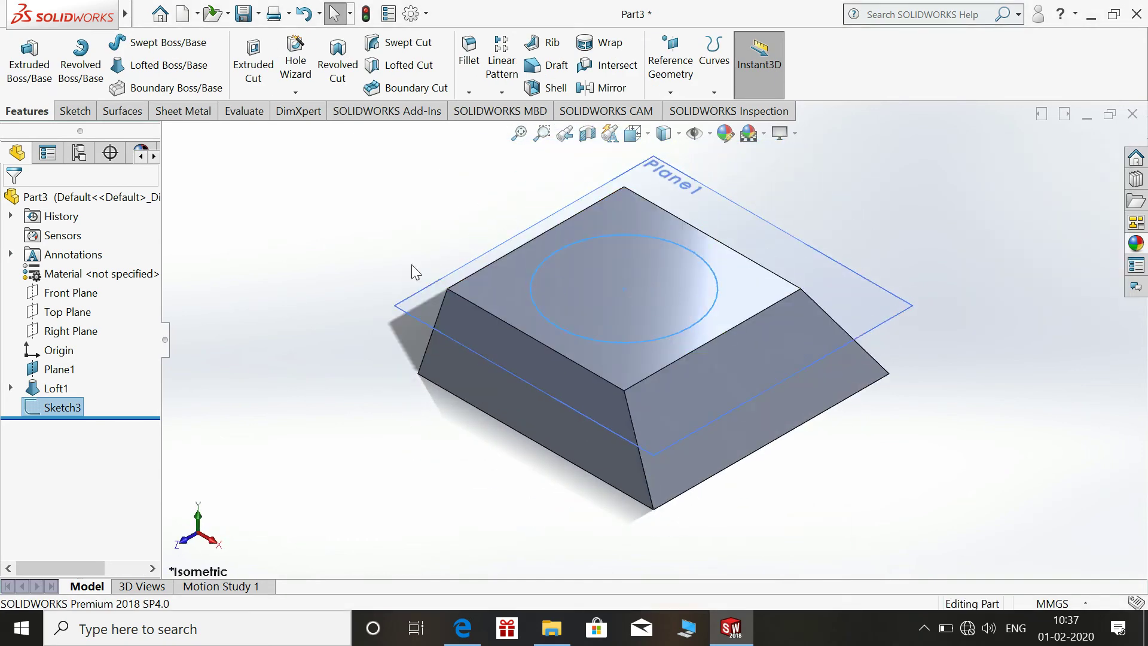
pyautogui.click(30, 72)
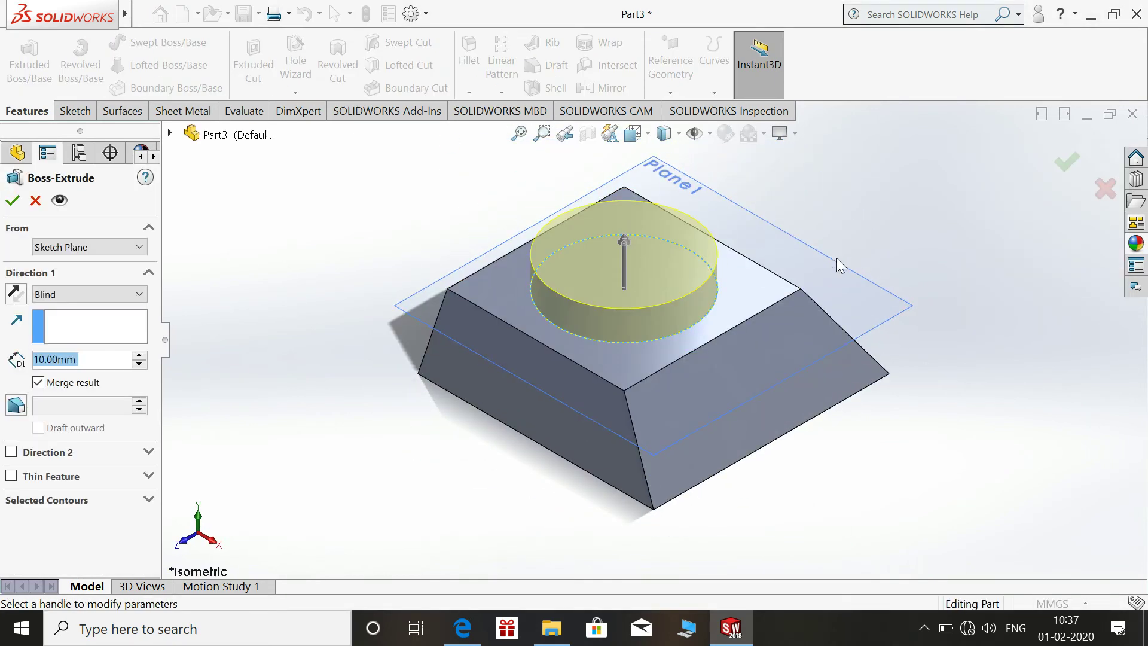
pyautogui.scroll(2, 626, 308)
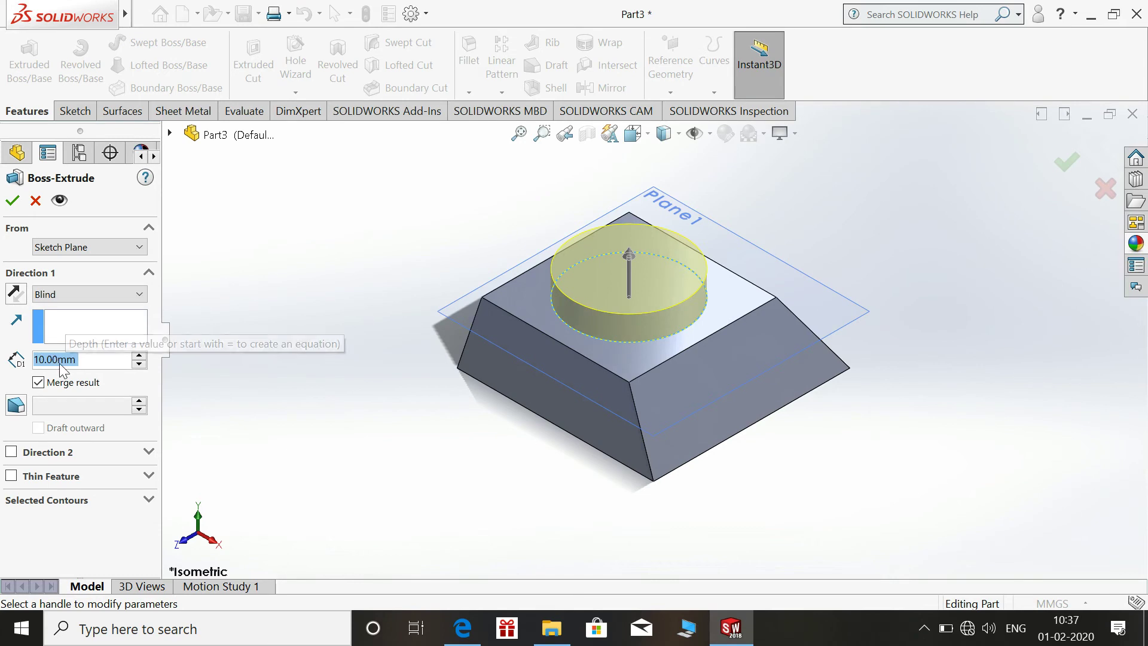
pyautogui.write('85')
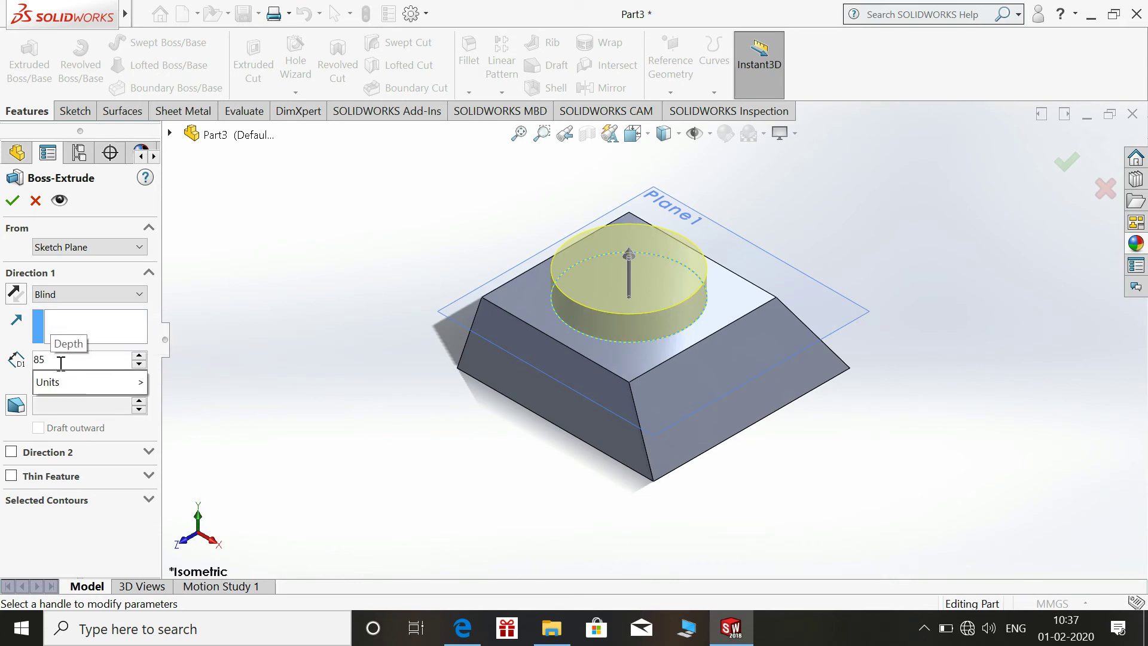
pyautogui.press('Return')
pyautogui.press('Return')
pyautogui.scroll(2, 248, 350)
pyautogui.scroll(2, 698, 196)
pyautogui.scroll(-2, 701, 199)
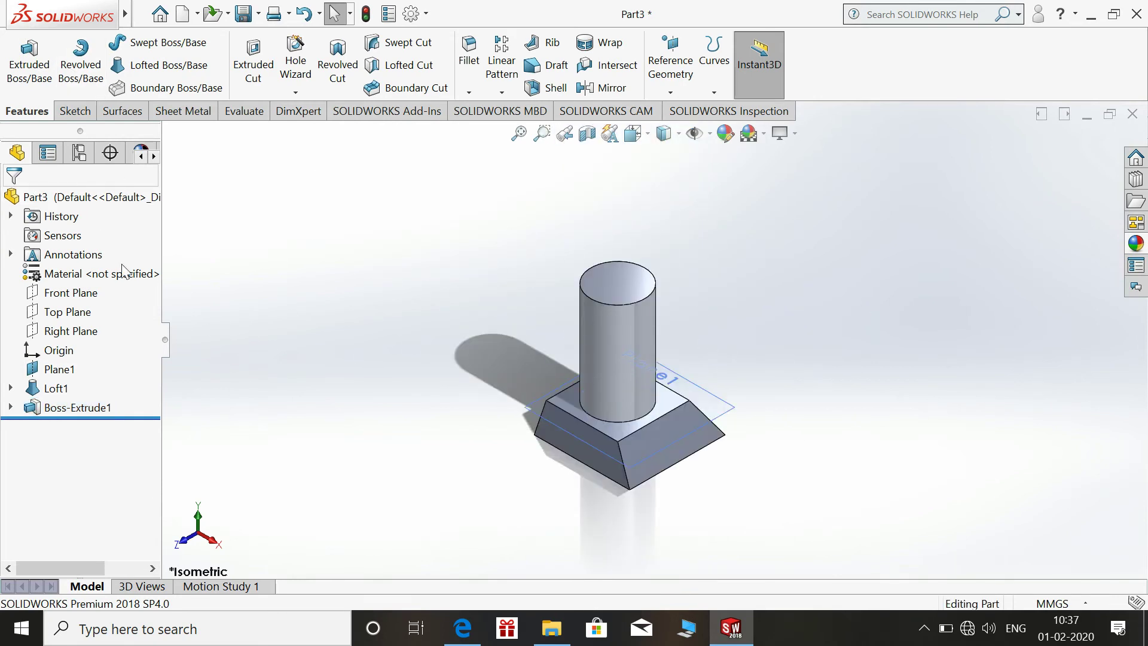
# Step: Sketch on the Front Plane and convert the cylinder's two side edges into sketch lines
pyautogui.click(74, 298)
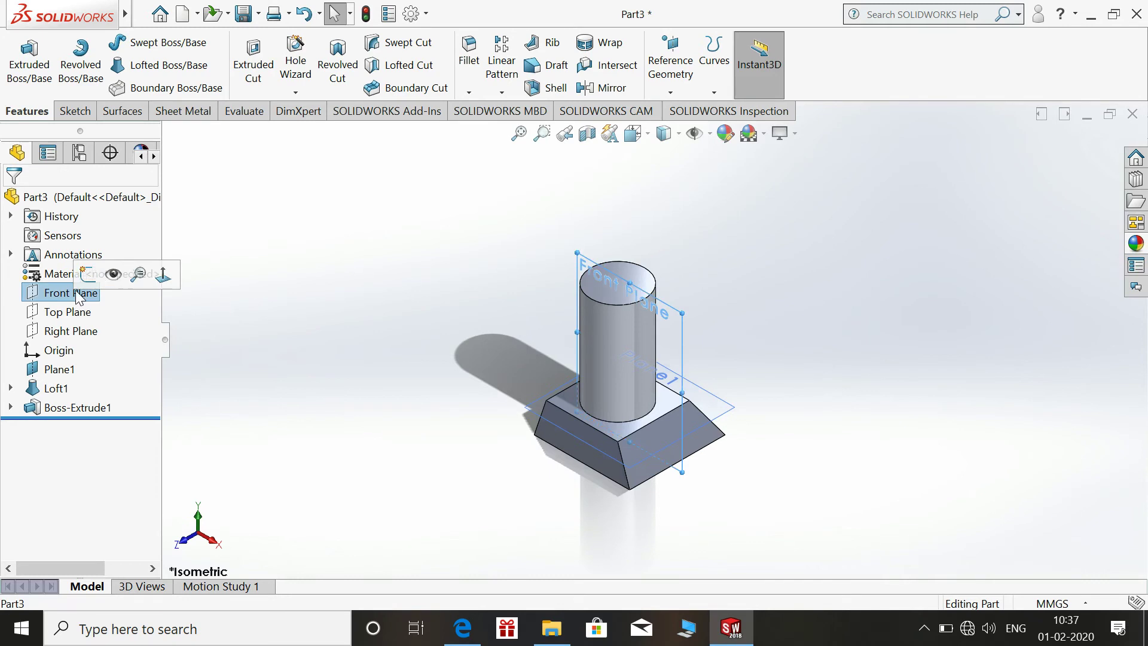
pyautogui.click(93, 273)
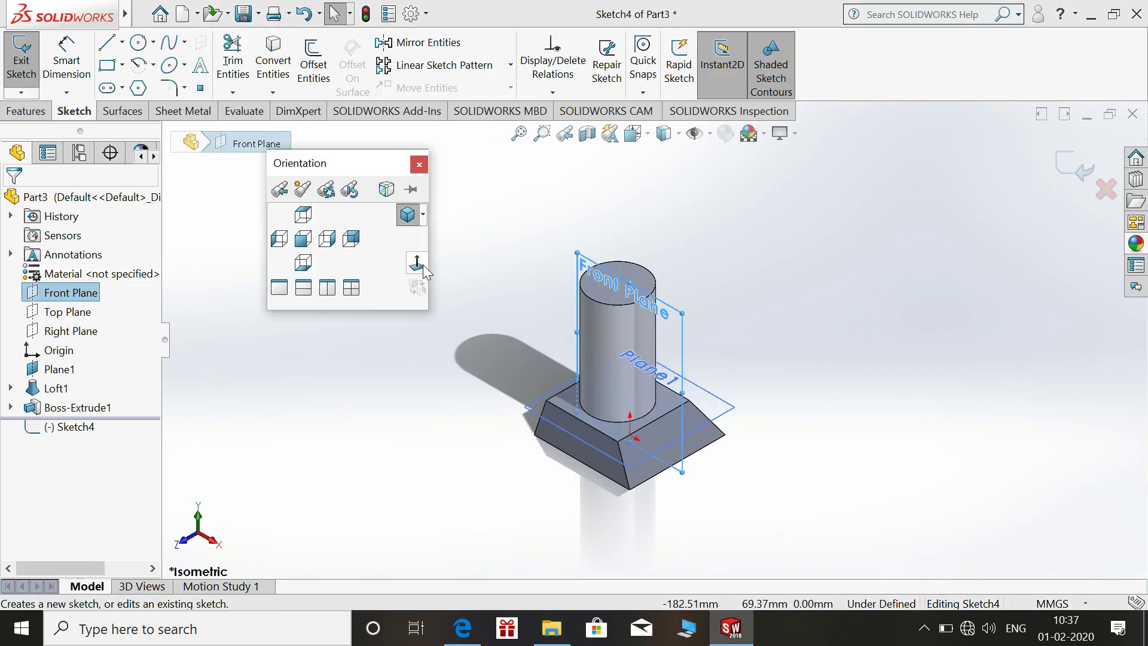
pyautogui.click(423, 268)
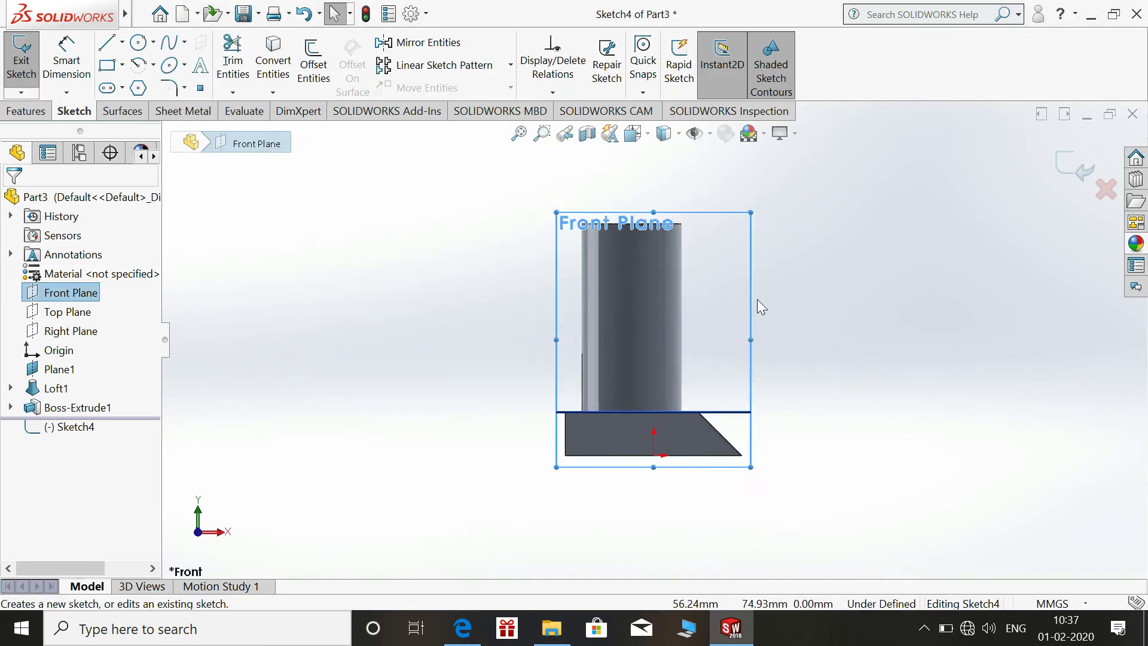
pyautogui.scroll(-2, 598, 239)
pyautogui.click(784, 221)
pyautogui.moveTo(784, 220); pyautogui.dragTo(734, 285, button='right')
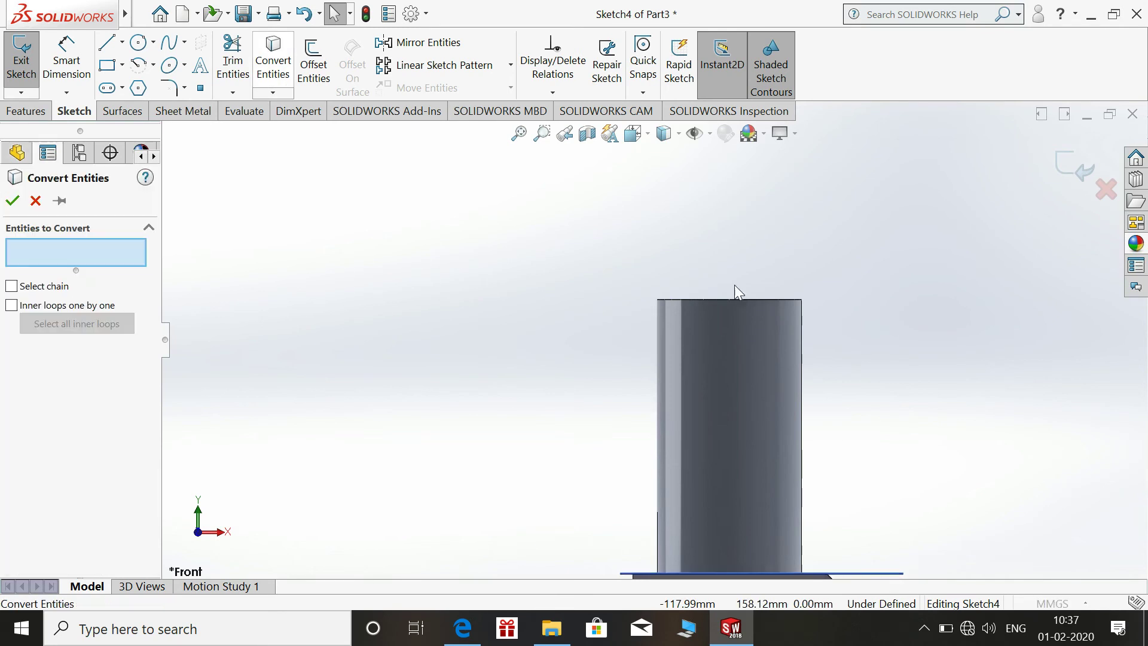
pyautogui.click(802, 402)
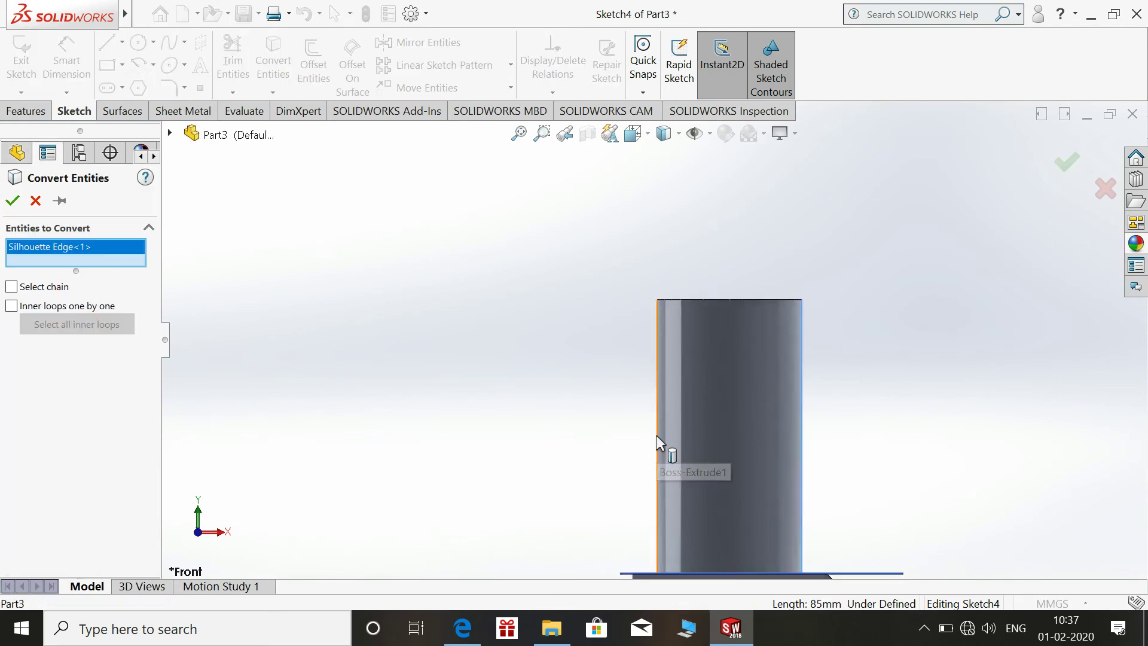
pyautogui.click(658, 441)
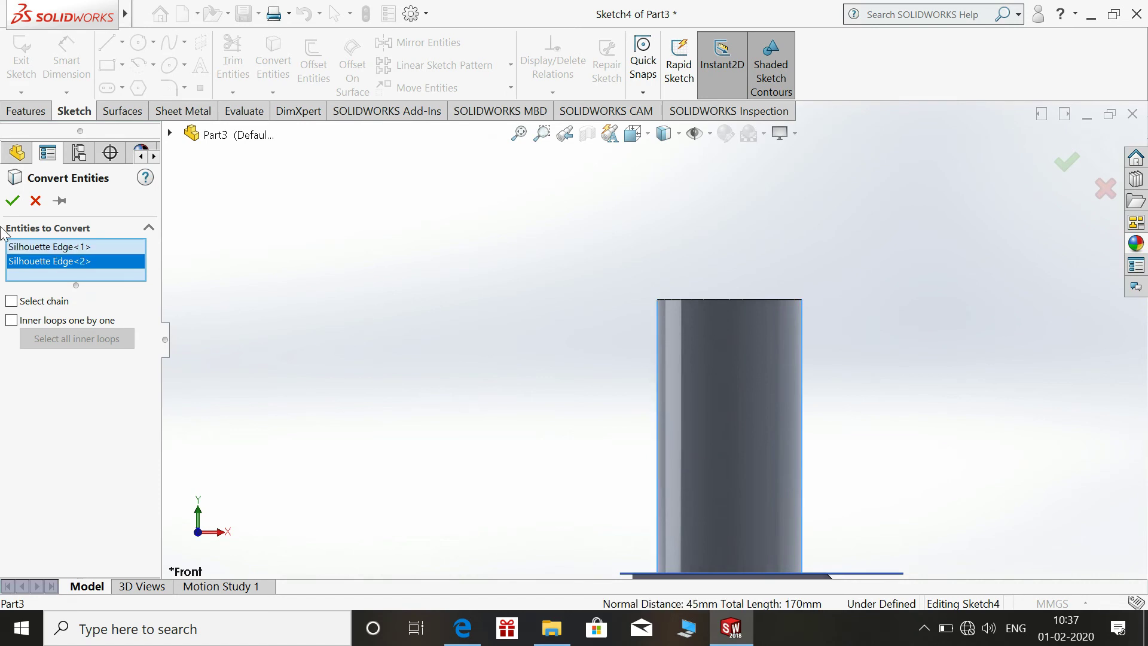
pyautogui.click(12, 200)
pyautogui.press('f')
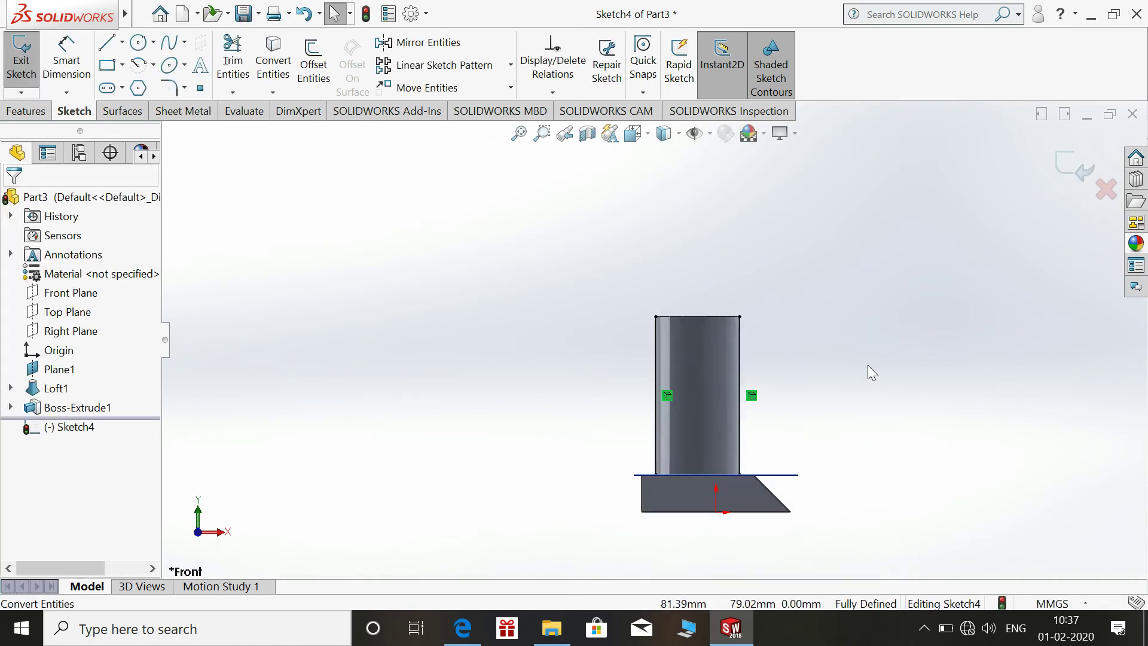
pyautogui.scroll(2, 640, 461)
pyautogui.scroll(-2, 607, 377)
pyautogui.scroll(2, 607, 317)
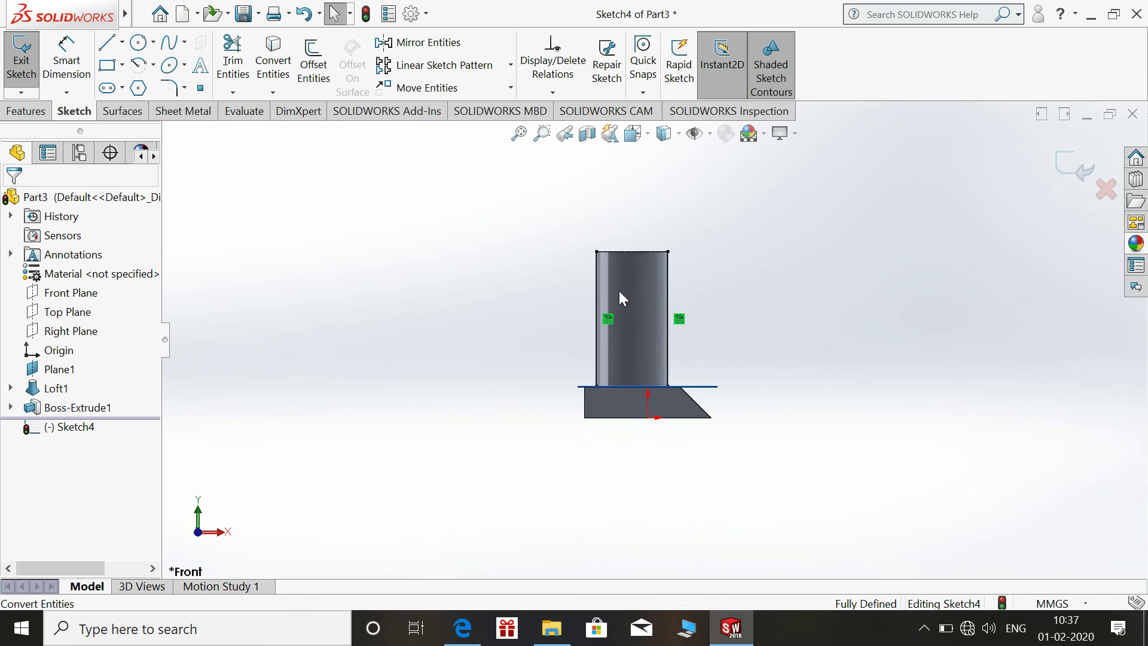
pyautogui.scroll(-2, 654, 227)
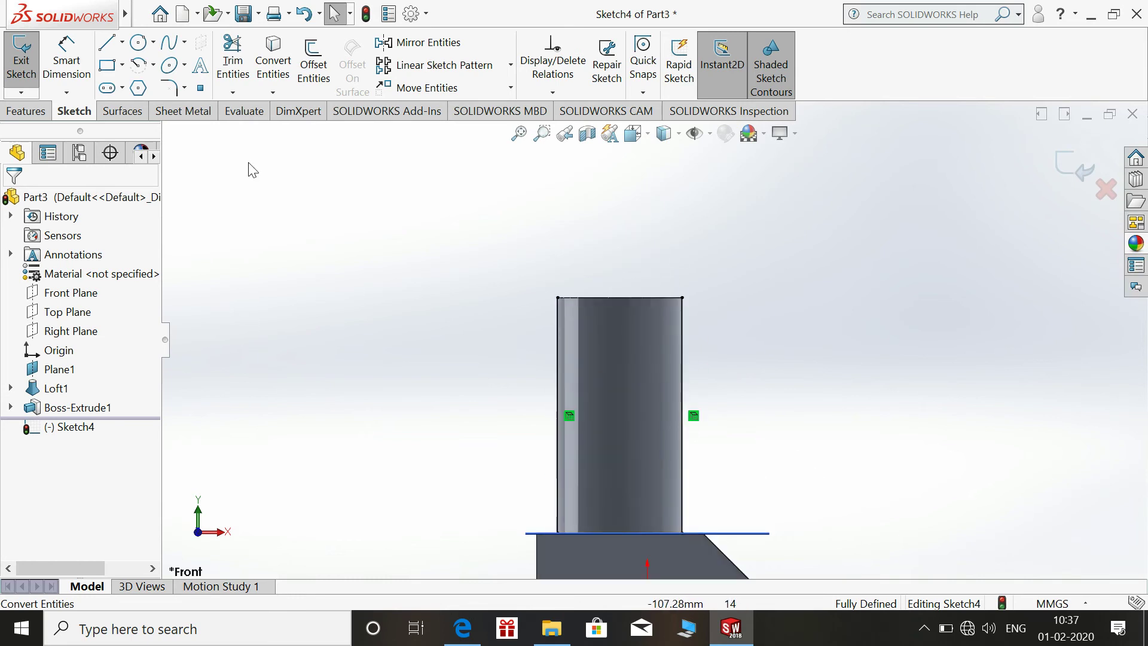
# Step: Draw a diagonal from the cylinder's top-right corner at 45° to the right edge
pyautogui.click(107, 42)
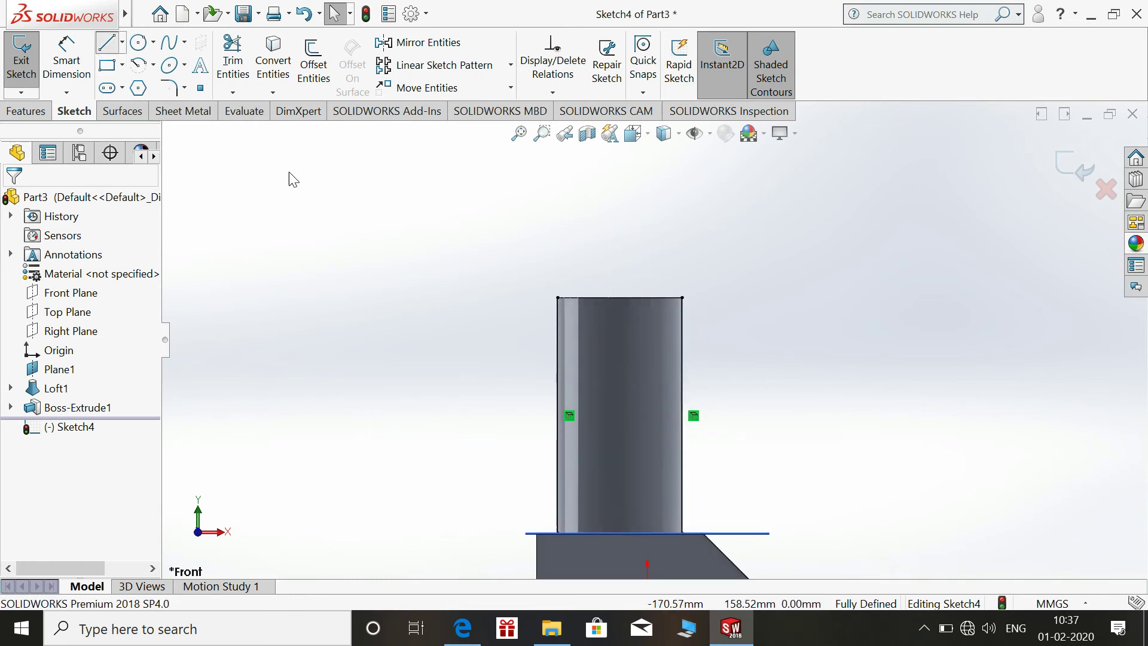
pyautogui.click(682, 297)
pyautogui.click(433, 448)
pyautogui.press('Escape')
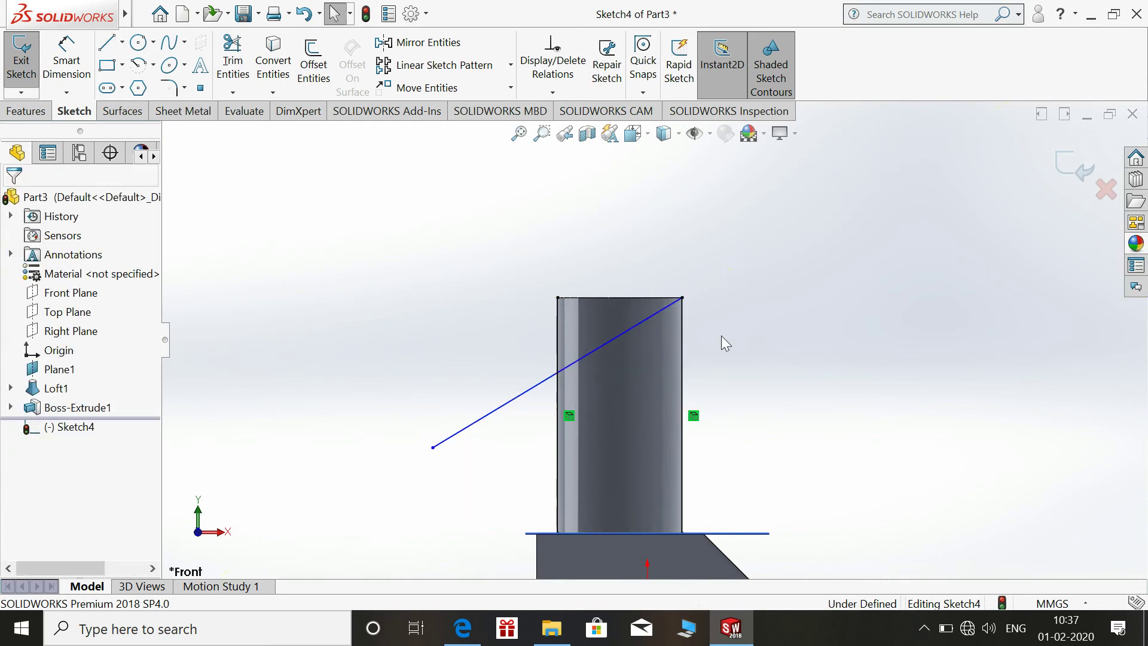
pyautogui.click(65, 51)
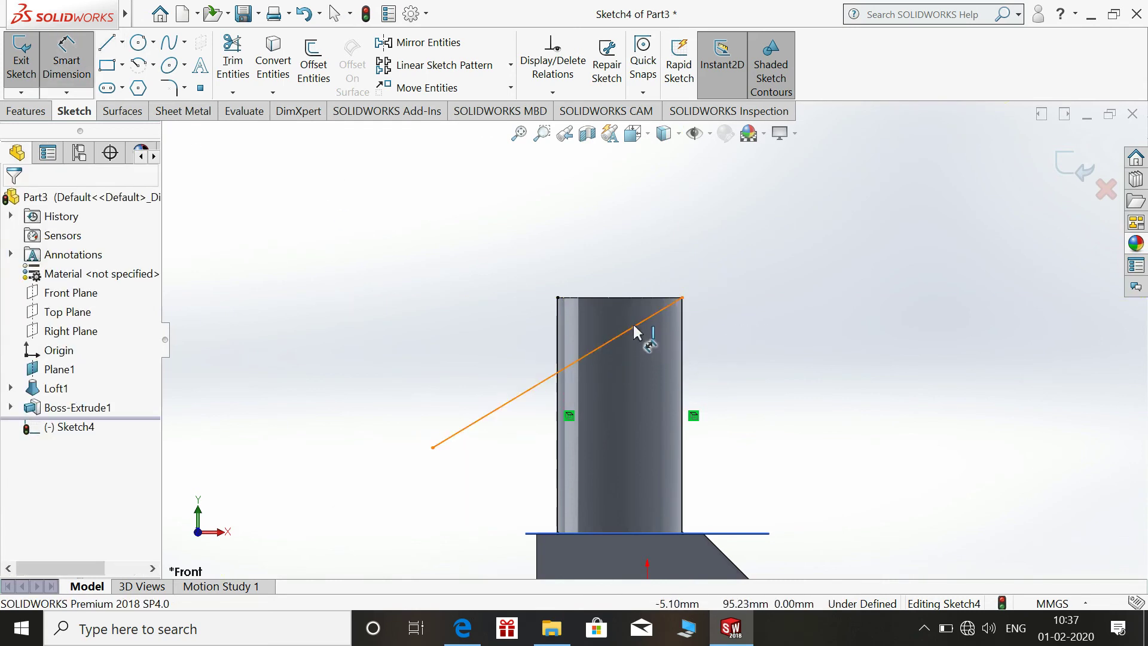
pyautogui.click(631, 328)
pyautogui.click(682, 377)
pyautogui.click(648, 380)
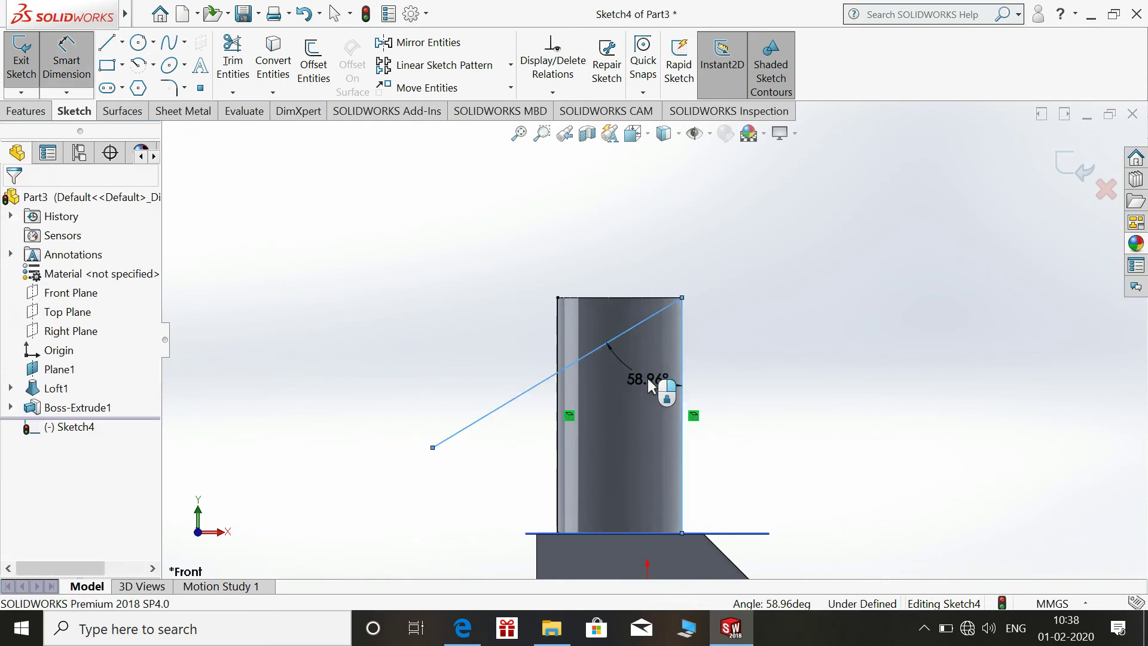
pyautogui.write('45')
pyautogui.press('Return')
pyautogui.press('Escape')
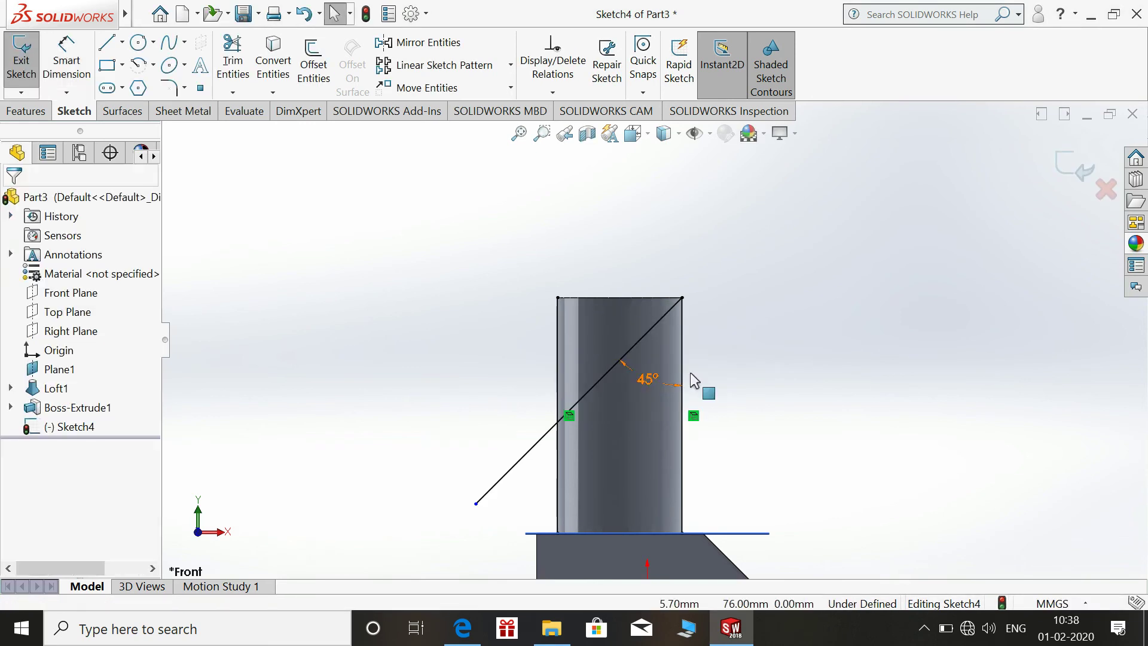
# Step: Trim the diagonal outside the cylinder and make the right vertical line construction geometry
pyautogui.click(232, 59)
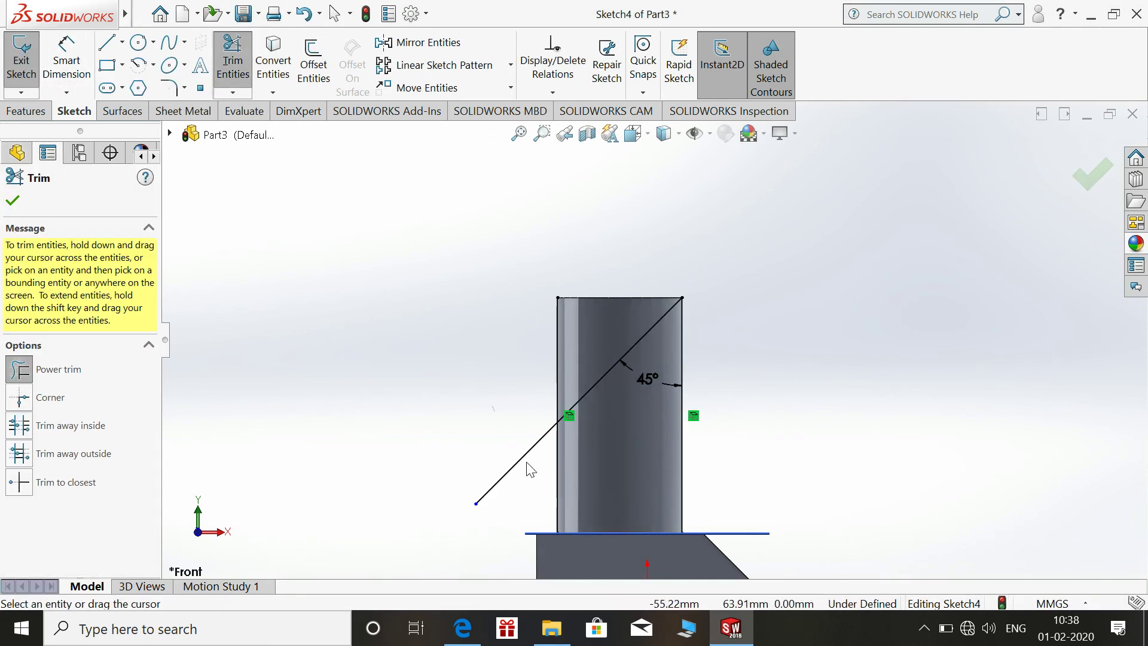
pyautogui.moveTo(525, 469); pyautogui.dragTo(468, 404)
pyautogui.press('Escape')
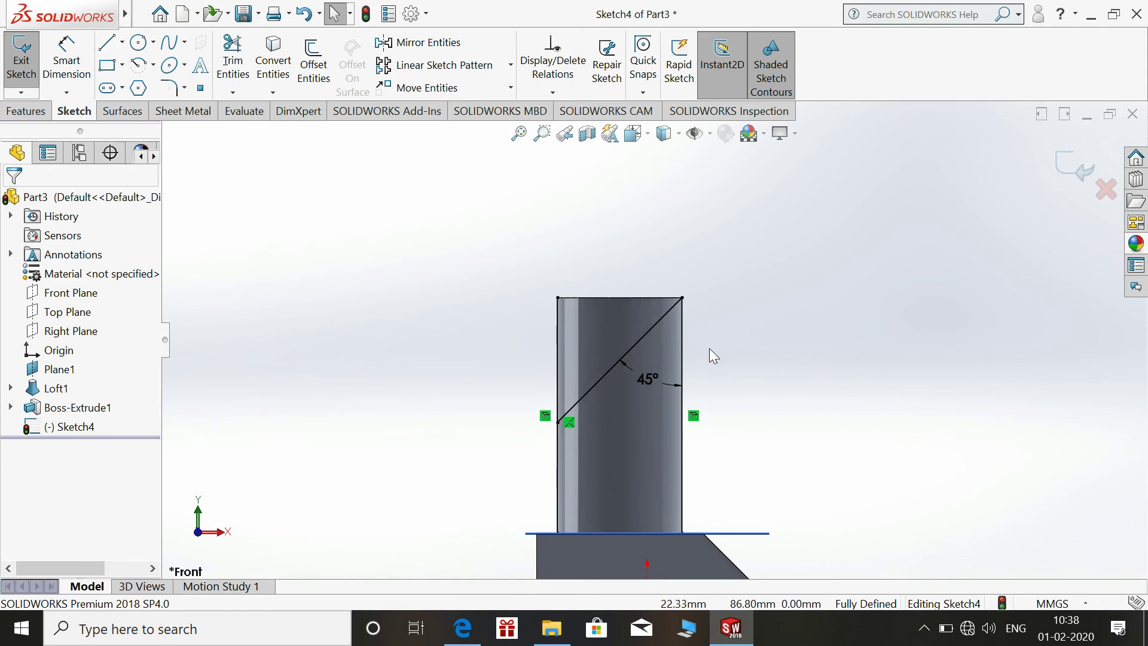
pyautogui.click(239, 65)
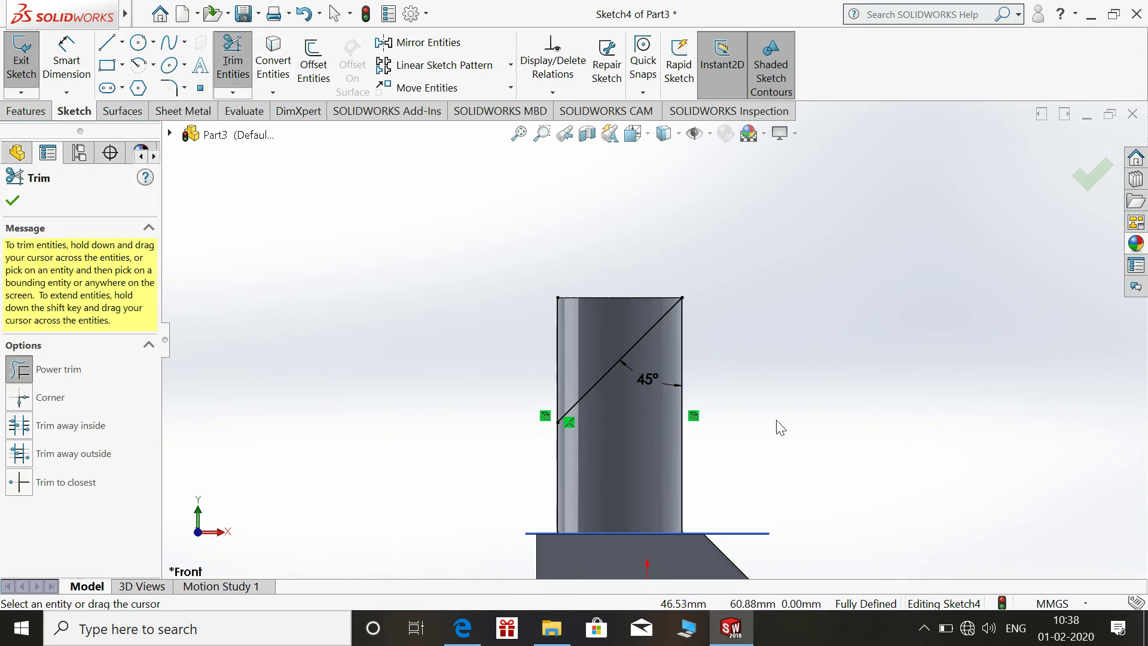
pyautogui.press('Escape')
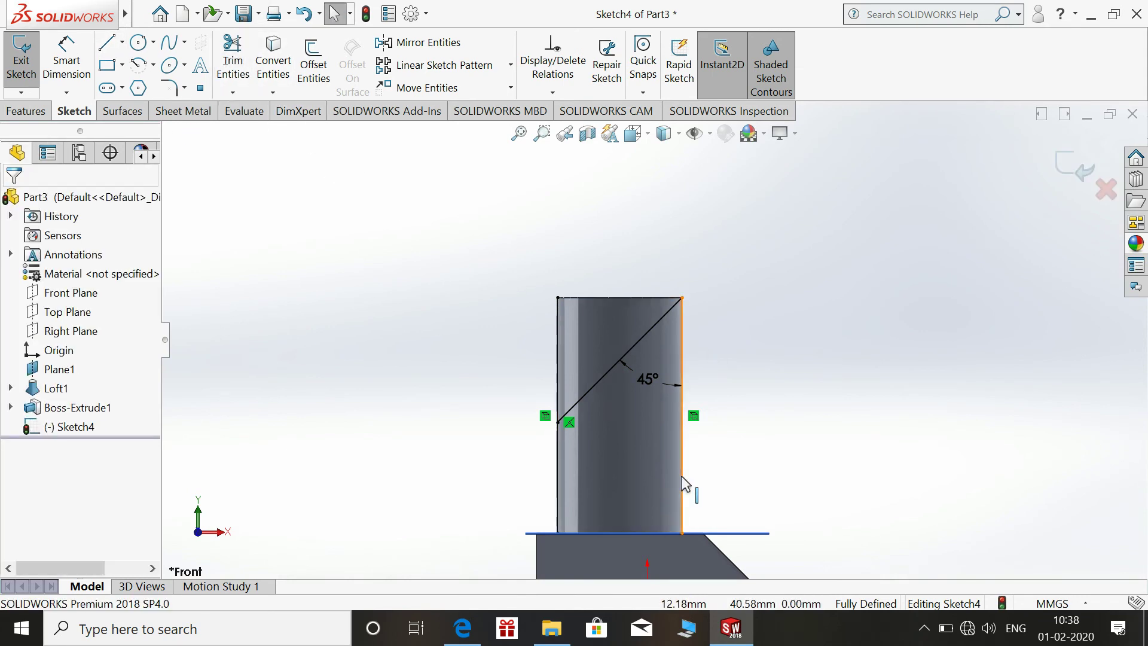
pyautogui.click(682, 477)
pyautogui.click(719, 438)
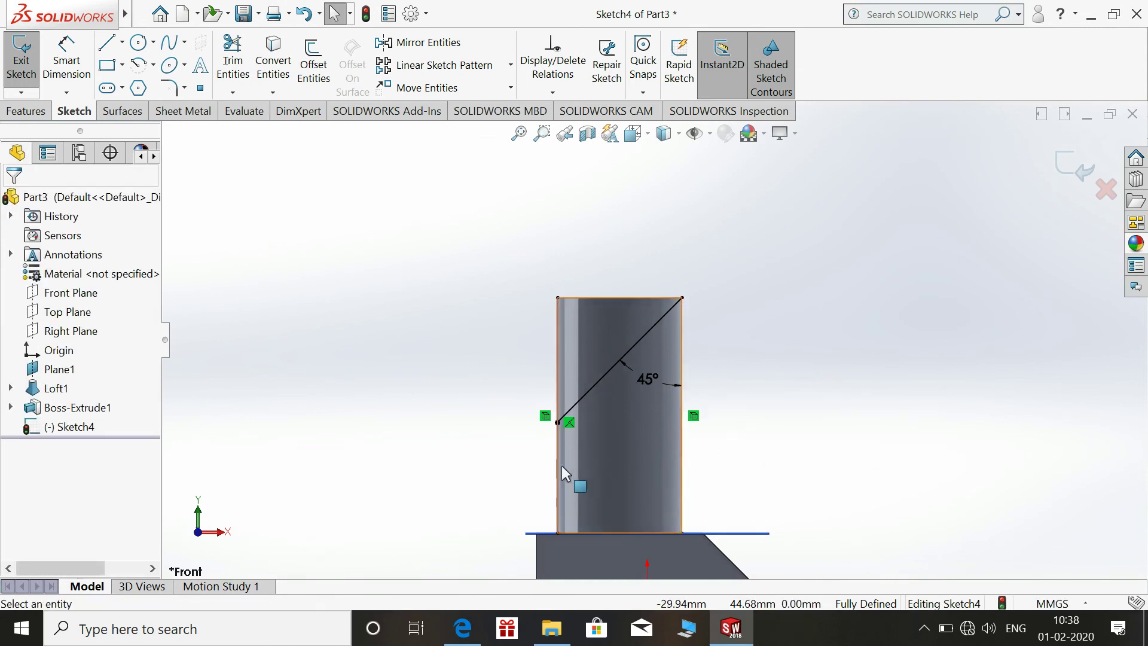
pyautogui.click(233, 60)
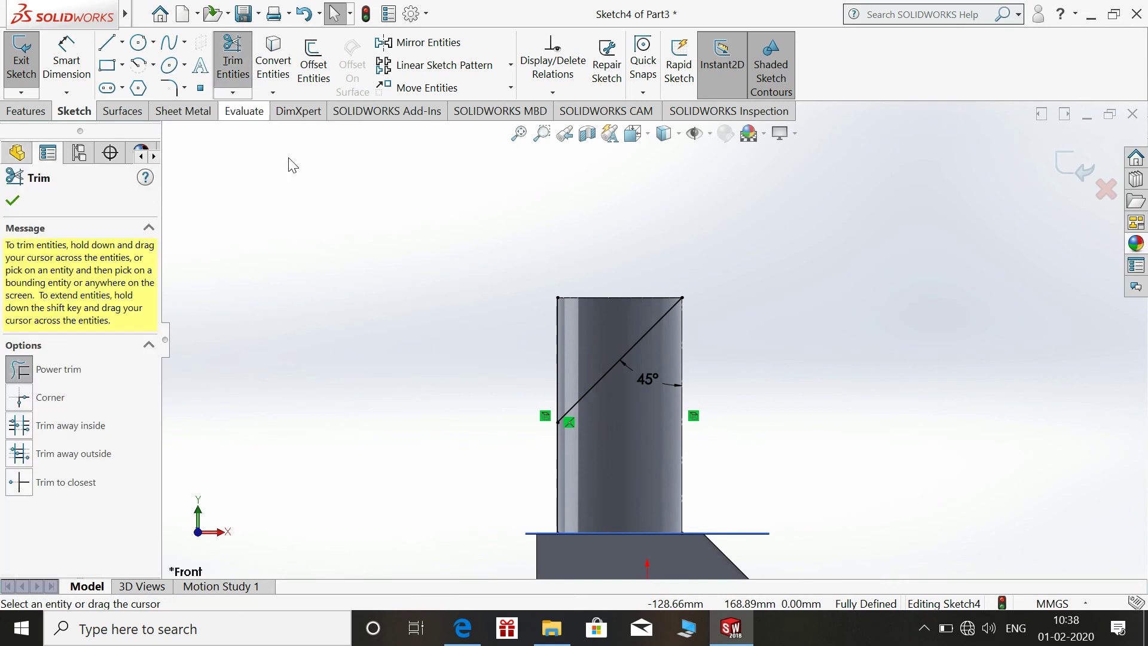
pyautogui.press('Escape')
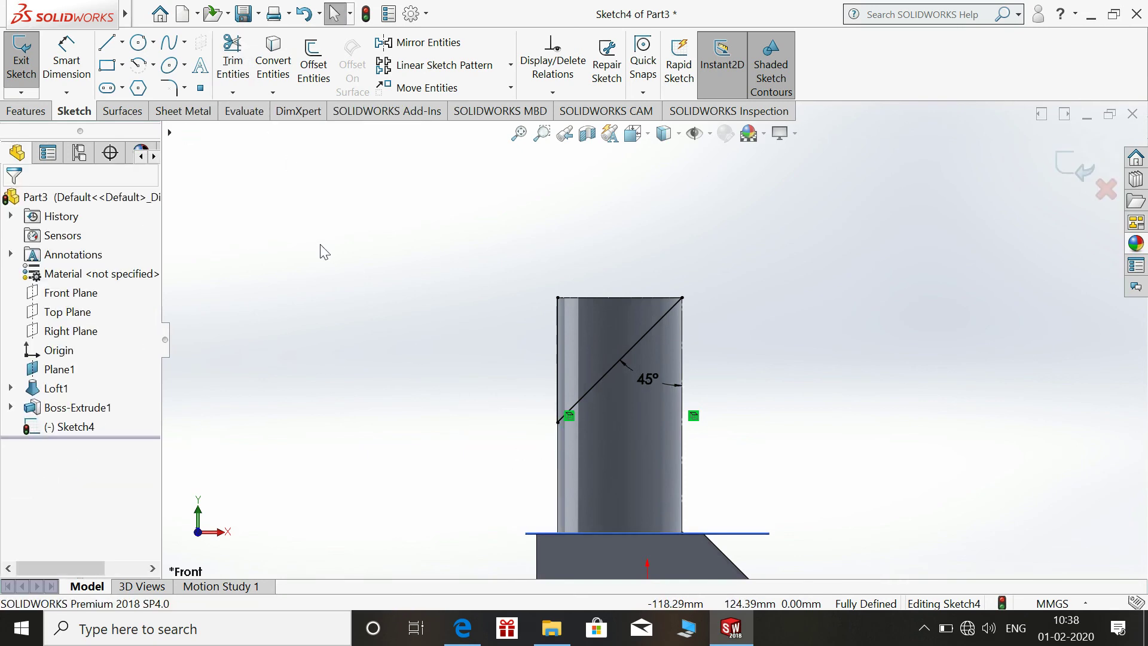
# Step: Close the triangle with a line across the cylinder's top corners
pyautogui.click(109, 46)
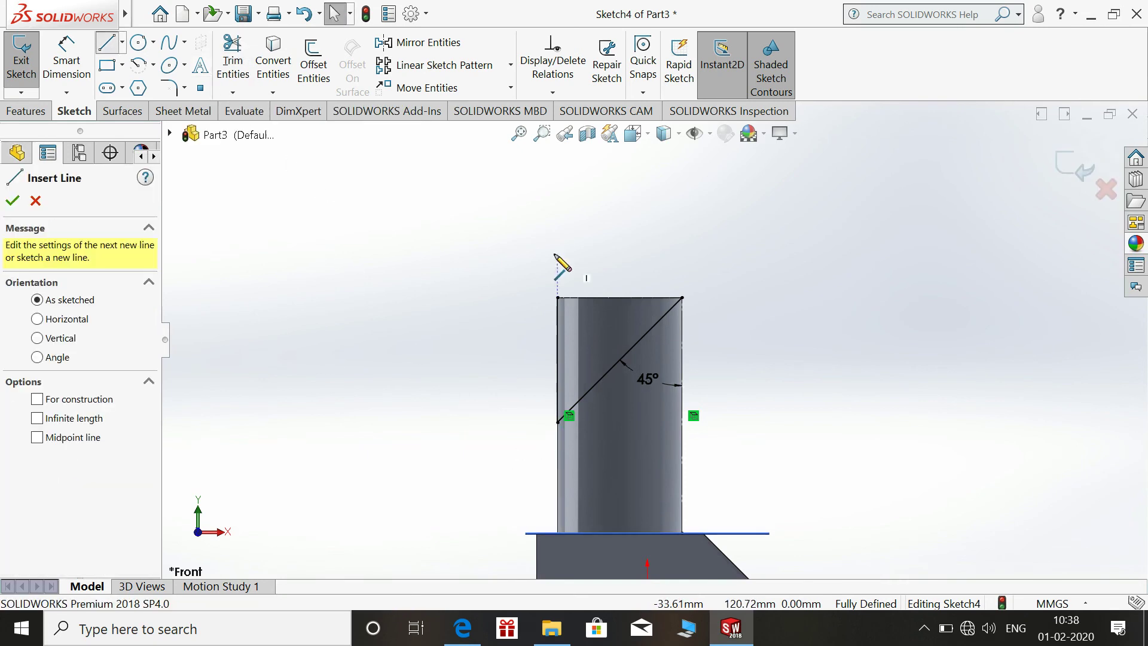
pyautogui.click(558, 297)
pyautogui.click(683, 297)
pyautogui.press('Escape')
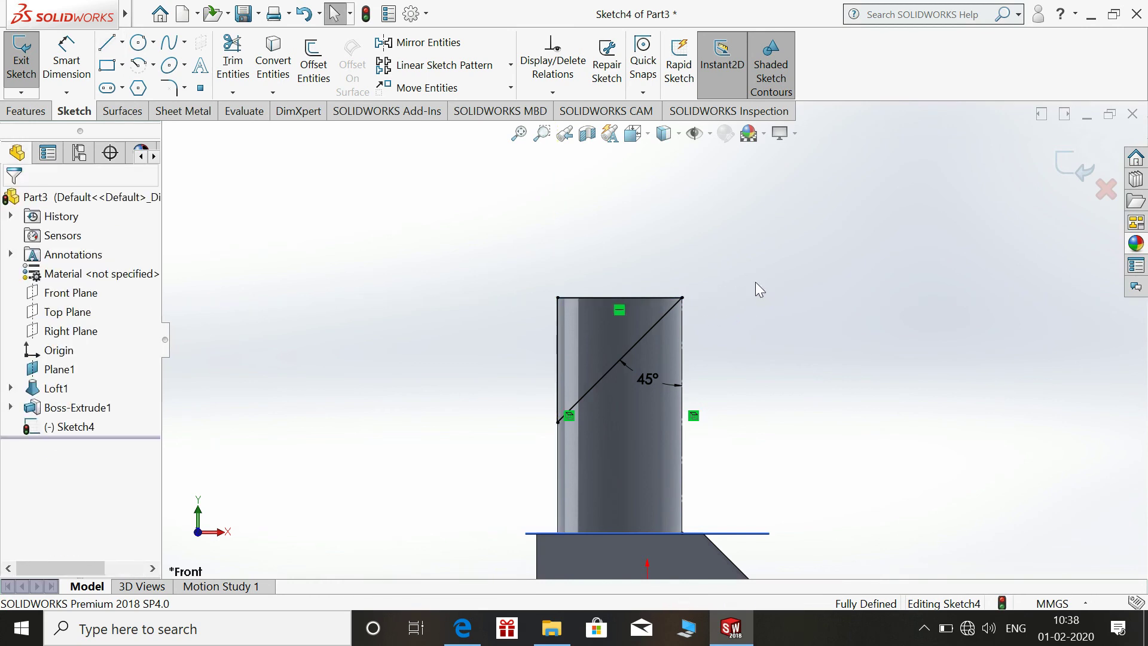
# Step: Extrude-cut the inclined sketch 85 mm both directions to slant the cylinder top at 45°
pyautogui.press('space')
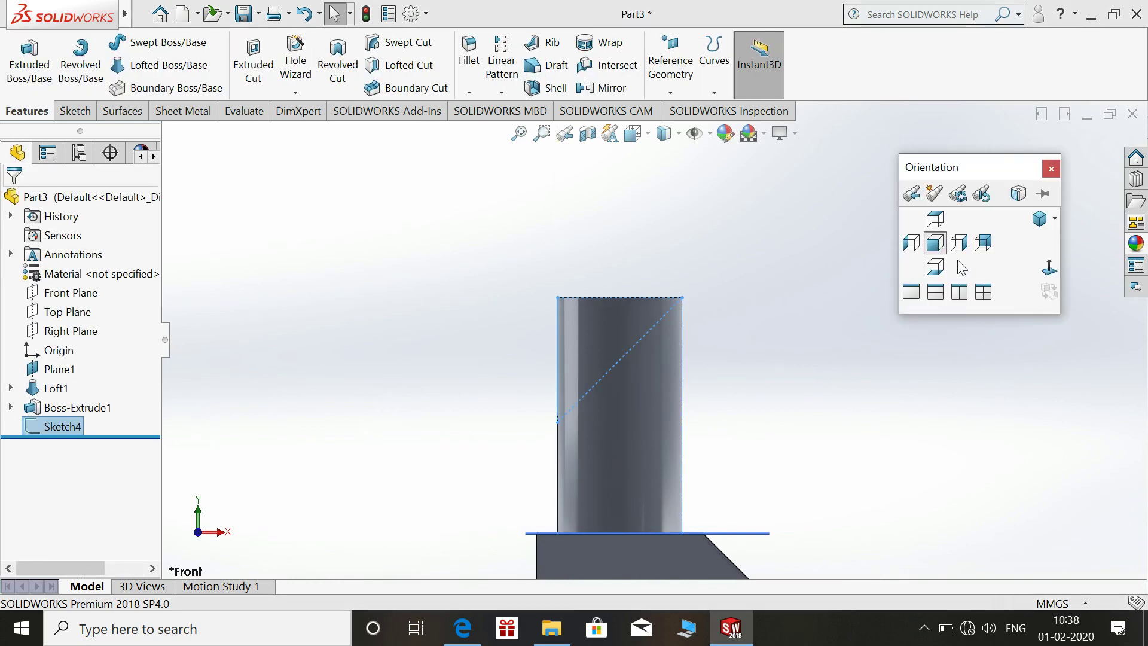
pyautogui.click(1026, 235)
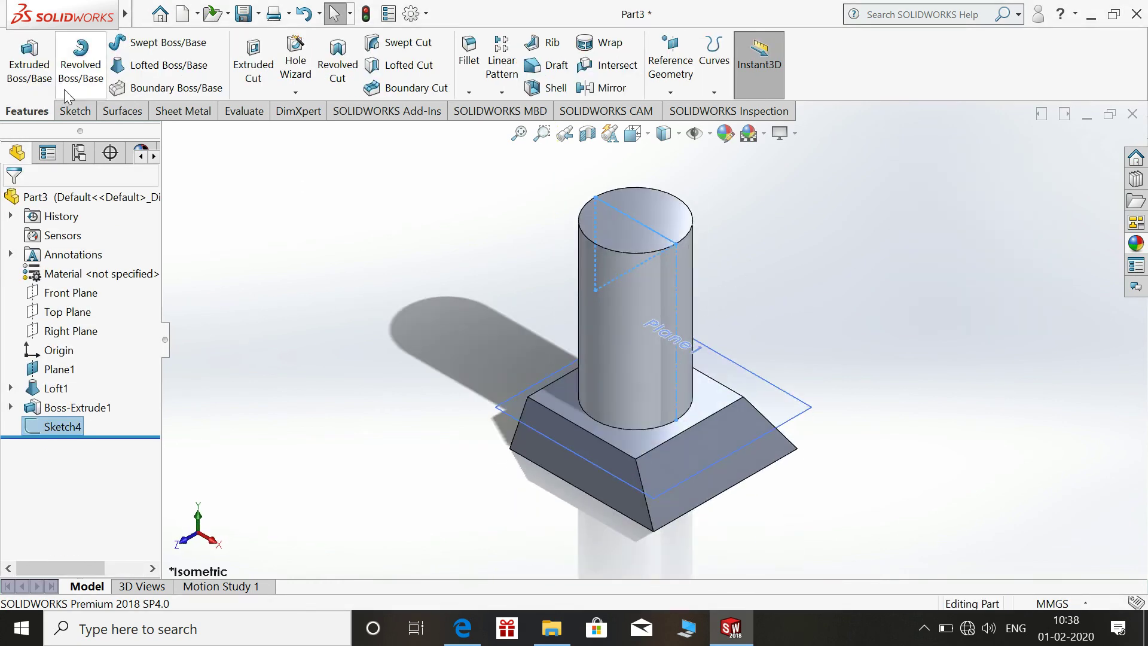
pyautogui.click(247, 67)
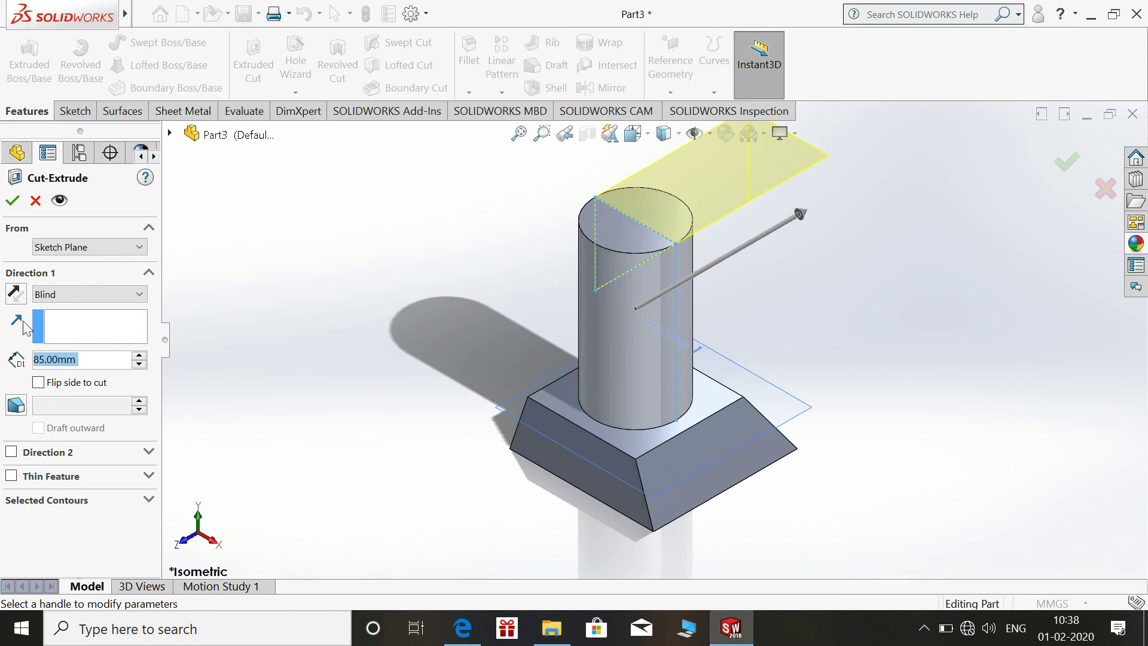
pyautogui.click(11, 451)
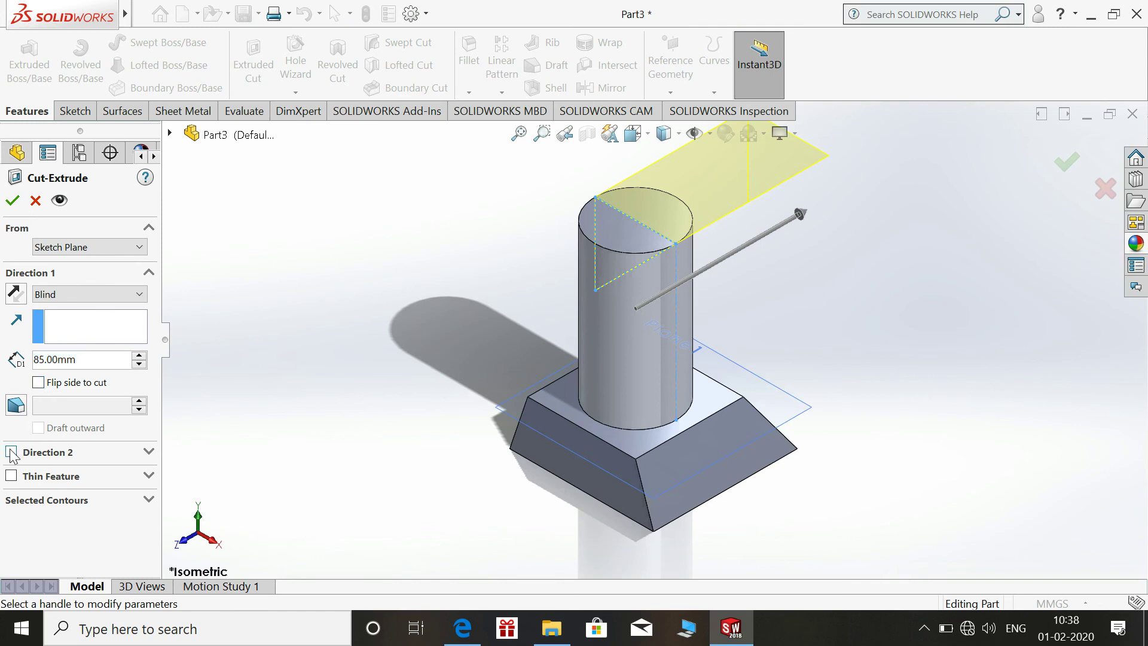
pyautogui.click(12, 200)
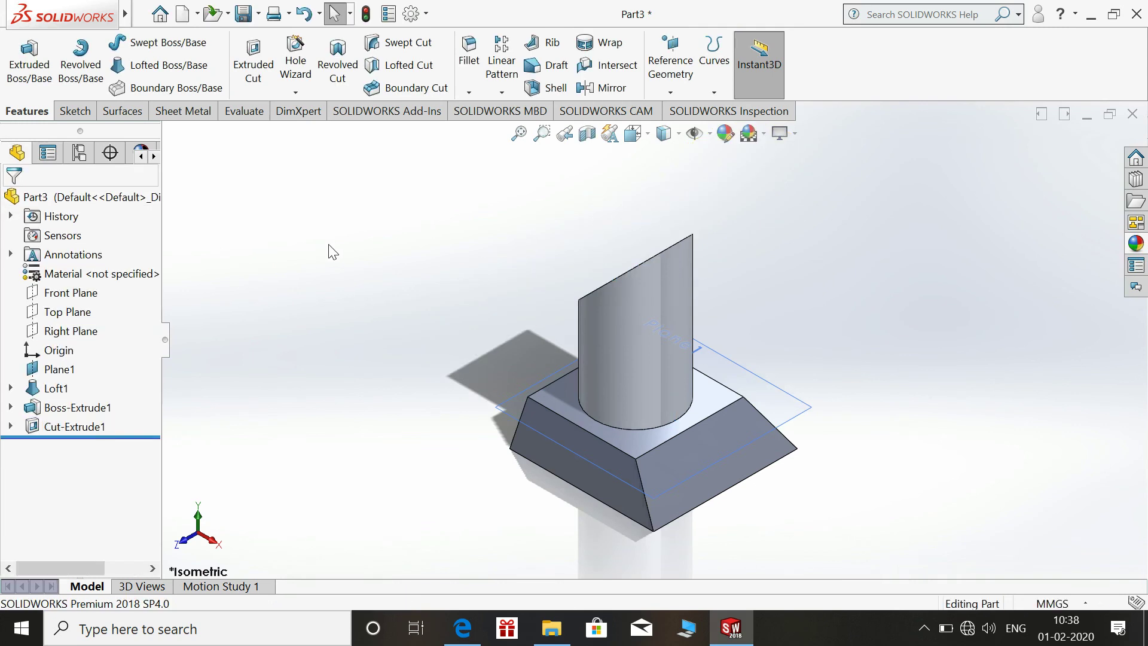
pyautogui.moveTo(916, 268)
pyautogui.mouseDown(button='middle')
pyautogui.moveTo(1030, 288)
pyautogui.moveTo(880, 302)
pyautogui.moveTo(986, 303)
pyautogui.moveTo(899, 263)
pyautogui.mouseUp(button='middle')
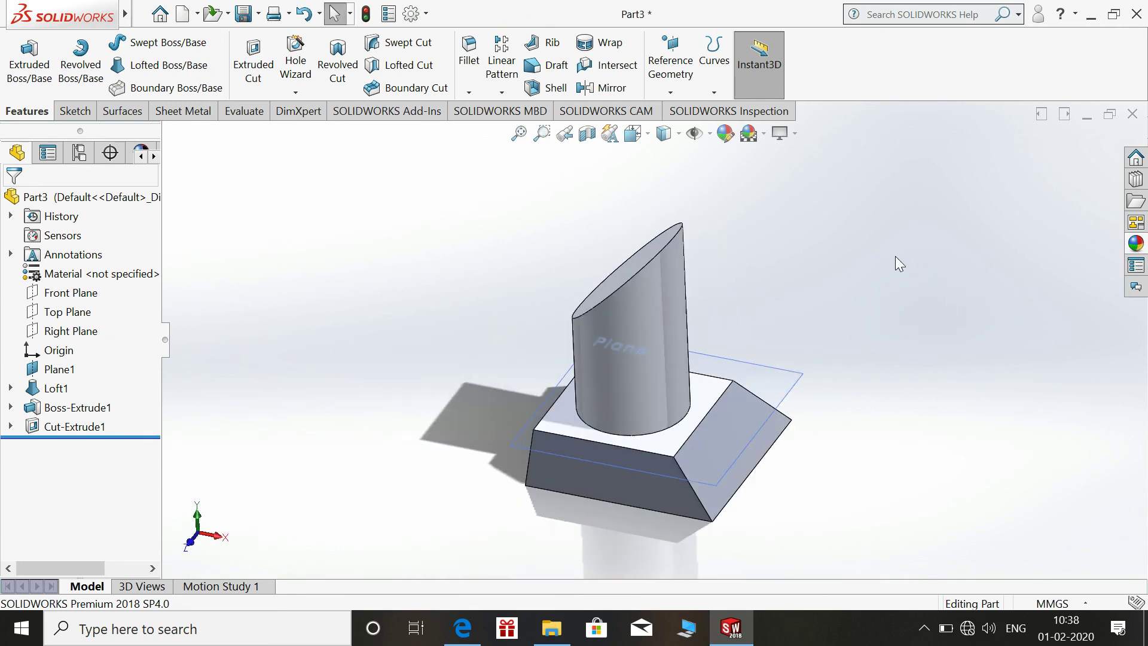
pyautogui.press('space')
pyautogui.click(1043, 321)
pyautogui.moveTo(889, 303)
pyautogui.mouseDown(button='middle')
pyautogui.moveTo(950, 292)
pyautogui.moveTo(905, 328)
pyautogui.moveTo(935, 310)
pyautogui.mouseUp(button='middle')
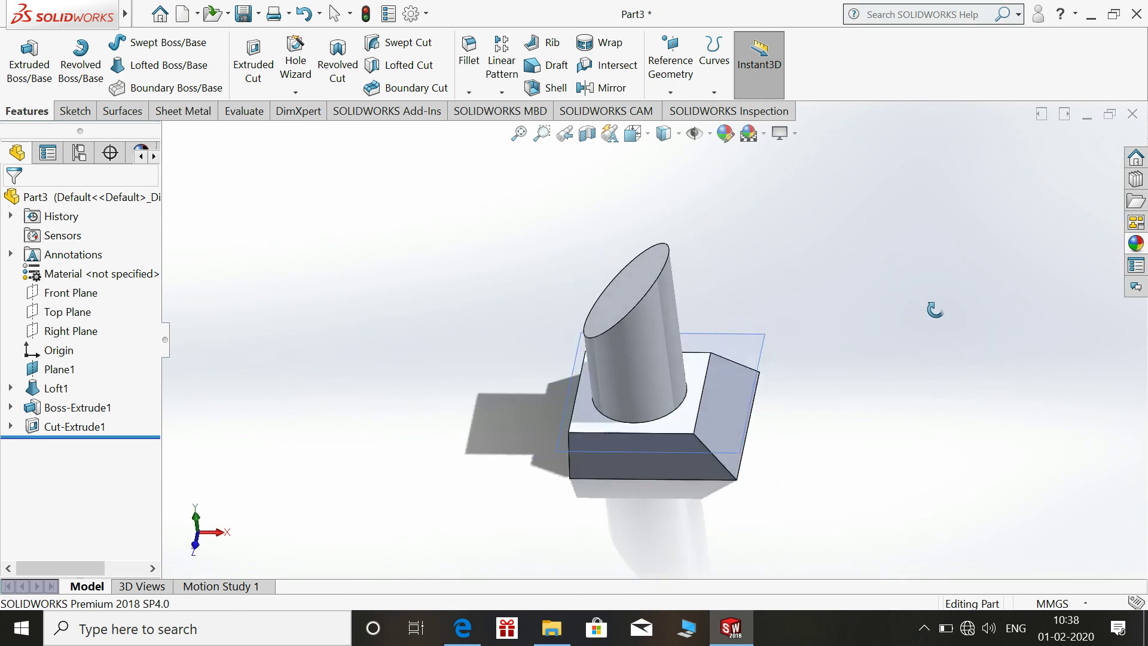
# Step: Hide the reference plane Plane1
pyautogui.click(1136, 243)
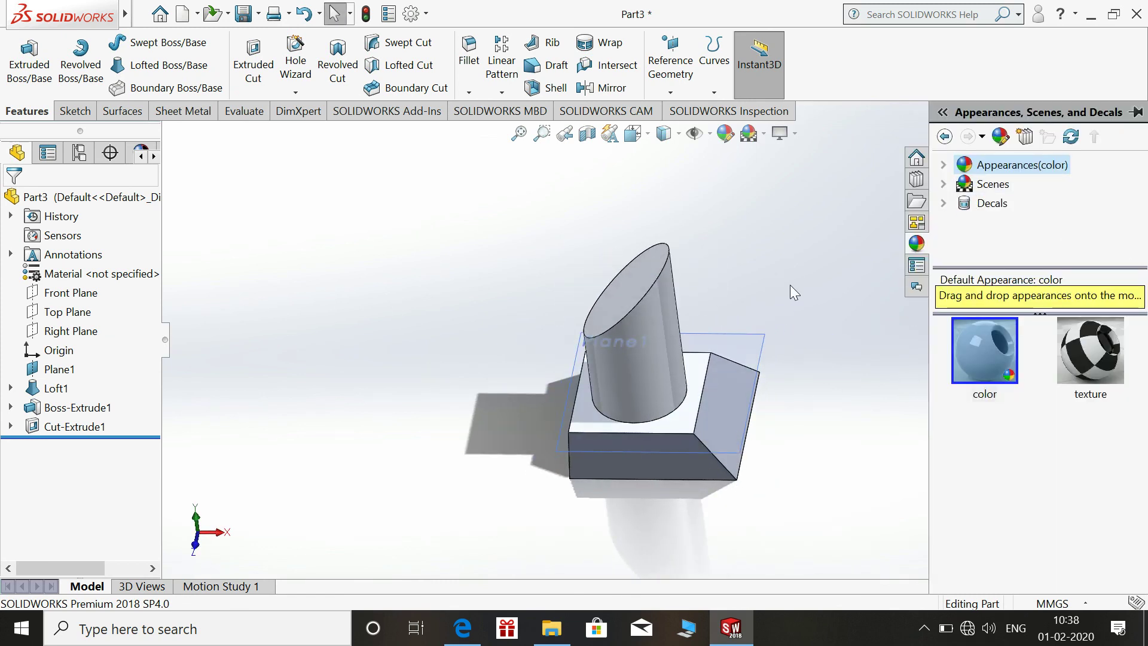
pyautogui.rightClick(640, 329)
pyautogui.click(827, 263)
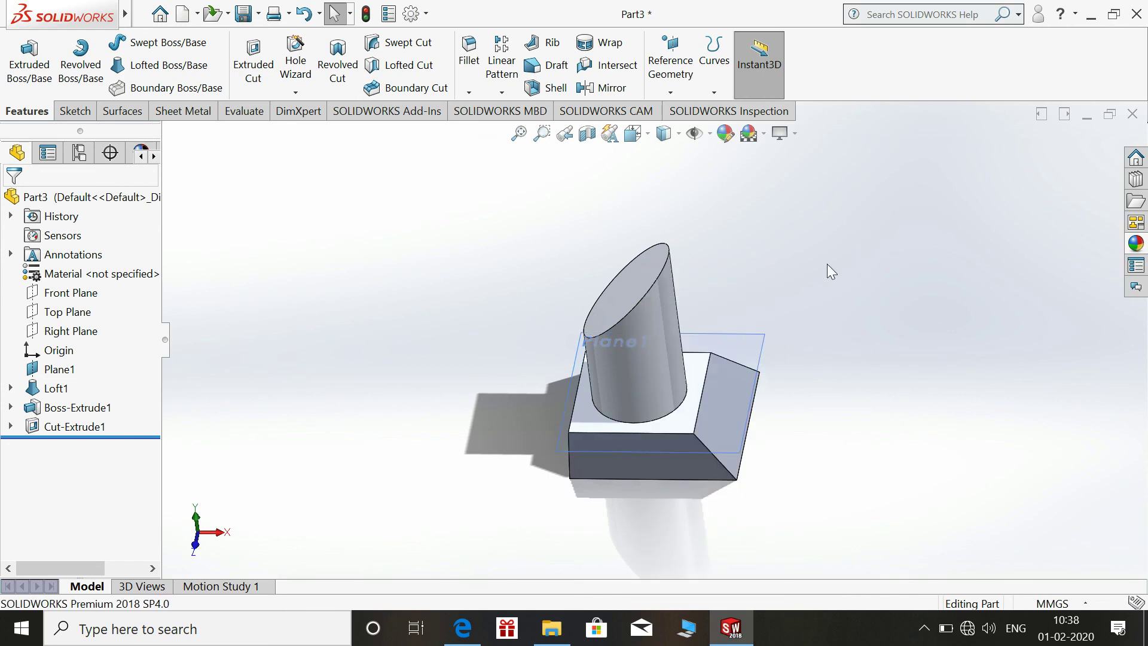
pyautogui.rightClick(734, 329)
pyautogui.click(802, 309)
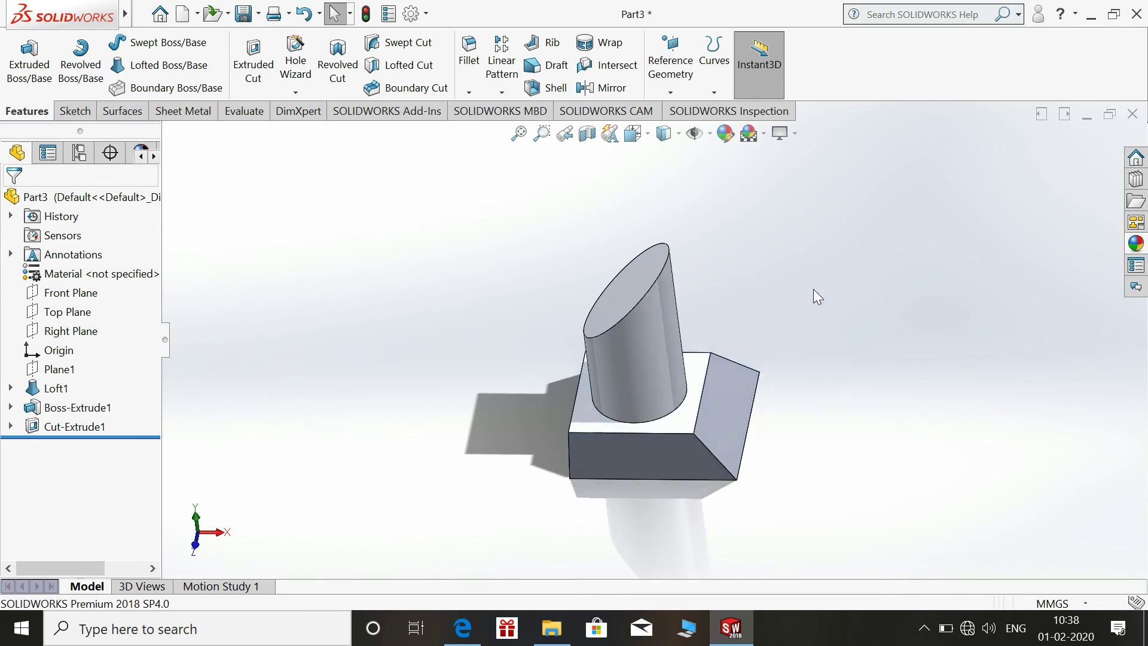
# Step: Give the Boss-Extrude1 cylinder a red appearance
pyautogui.rightClick(662, 329)
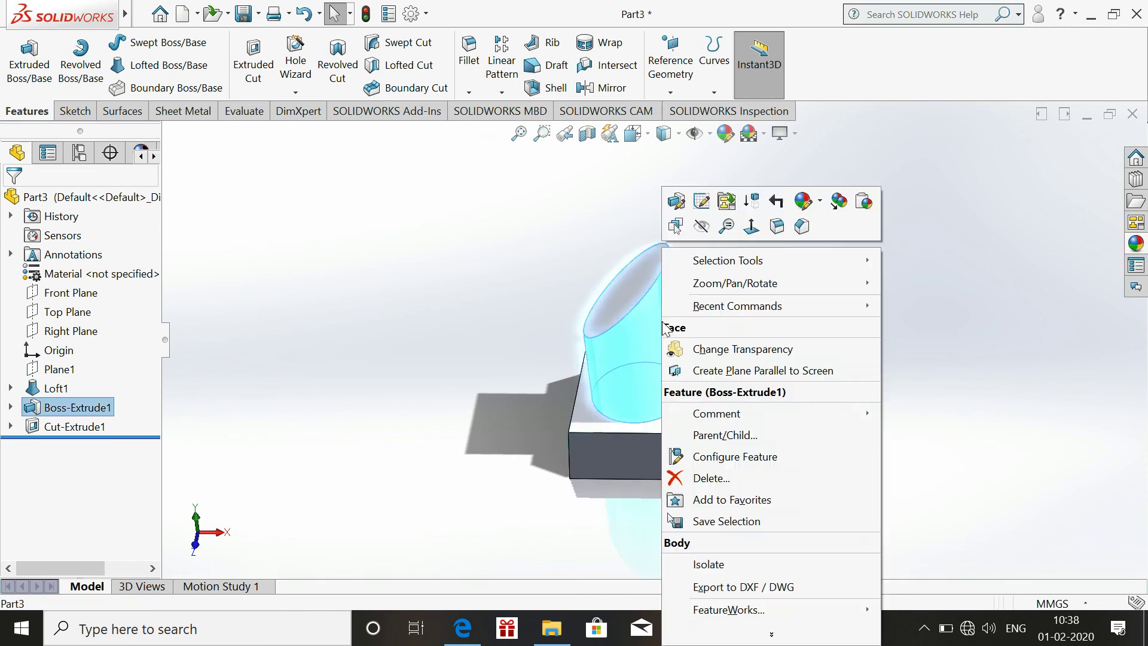
pyautogui.click(820, 201)
pyautogui.click(844, 261)
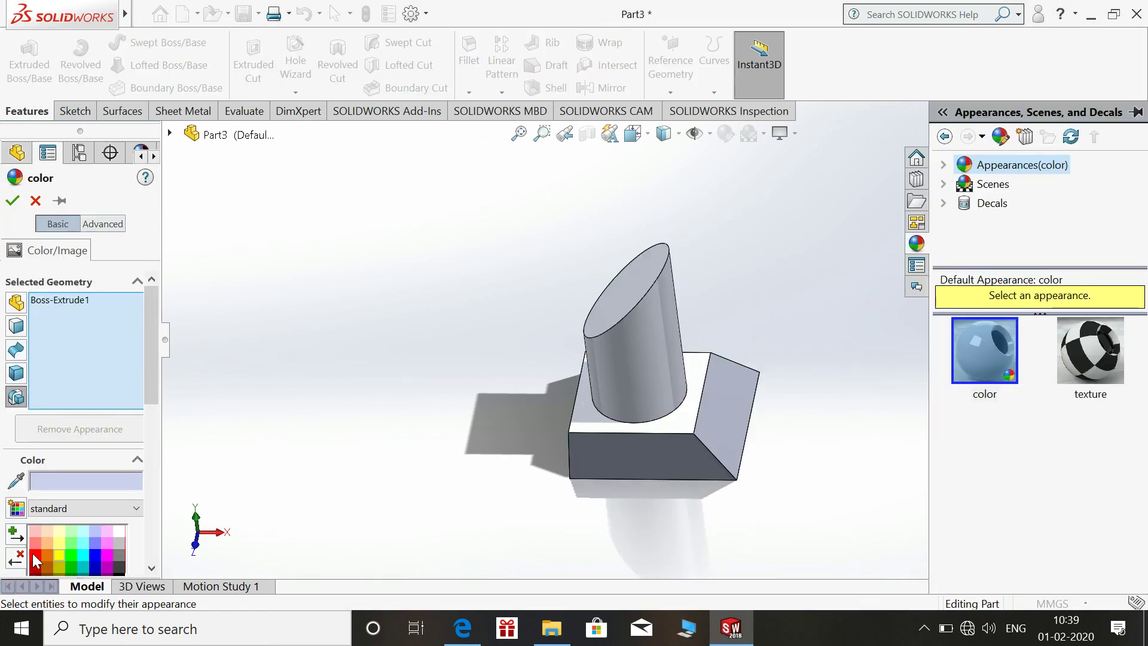
pyautogui.click(33, 554)
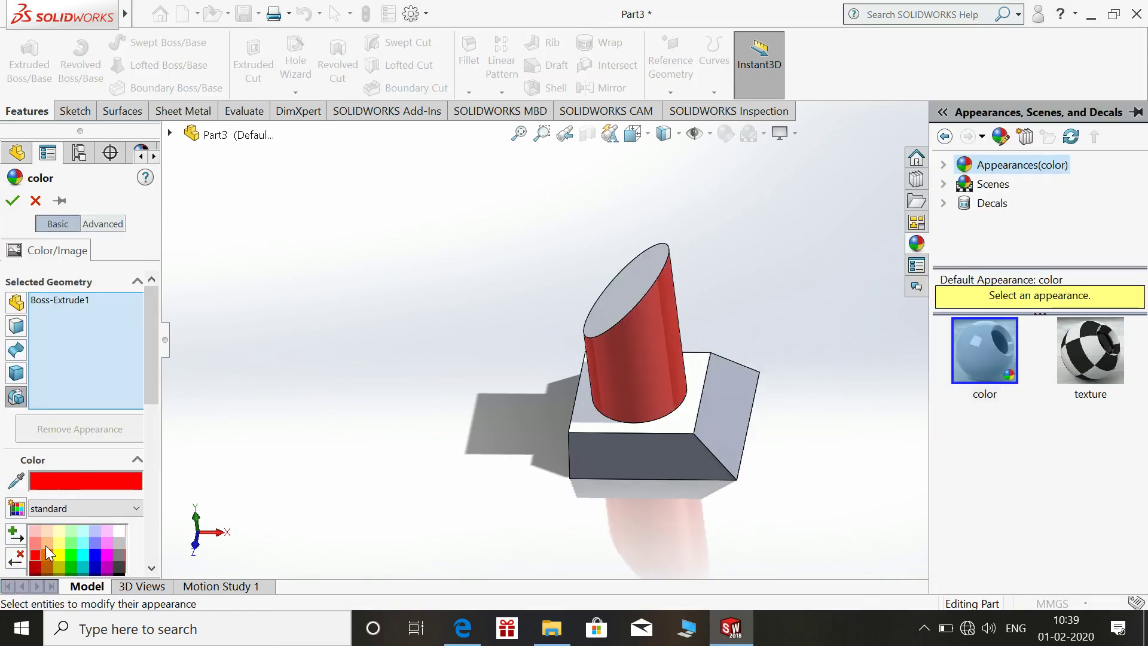
pyautogui.click(12, 201)
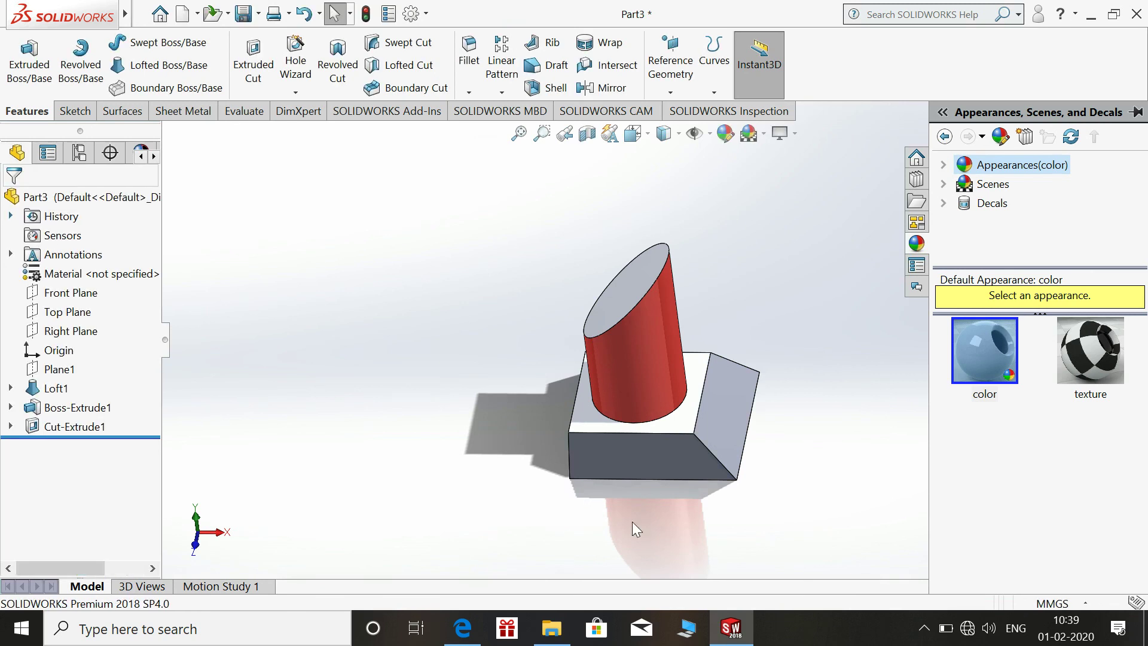
# Step: Apply a green appearance to the Loft1 tapered base, after trying blue and cyan
pyautogui.rightClick(673, 447)
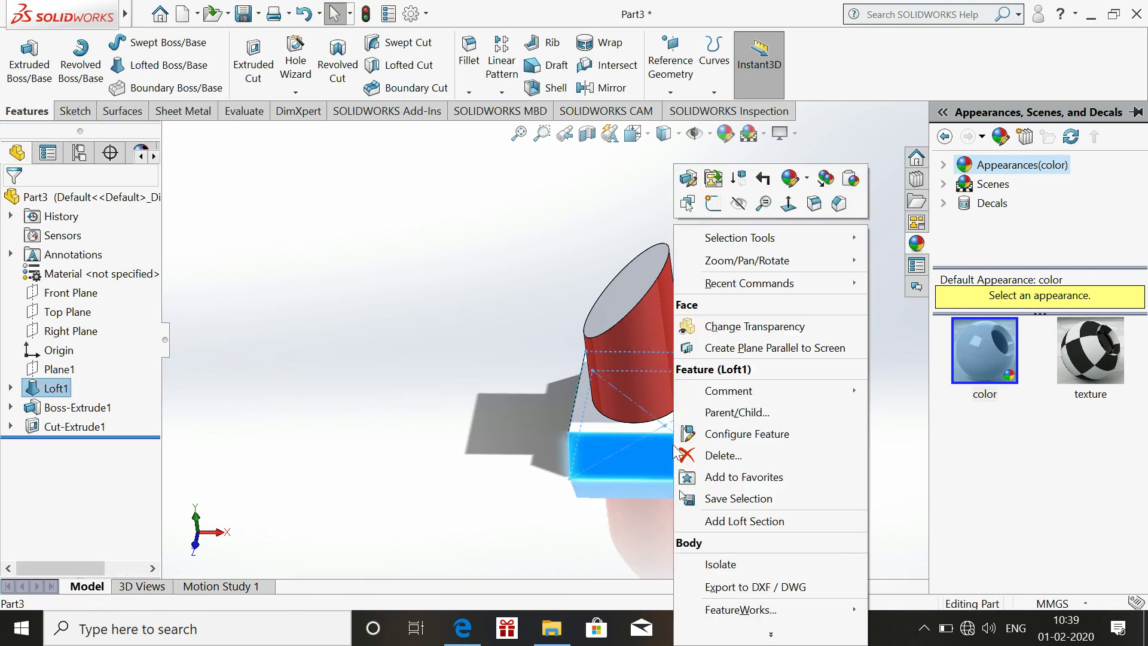
pyautogui.click(790, 179)
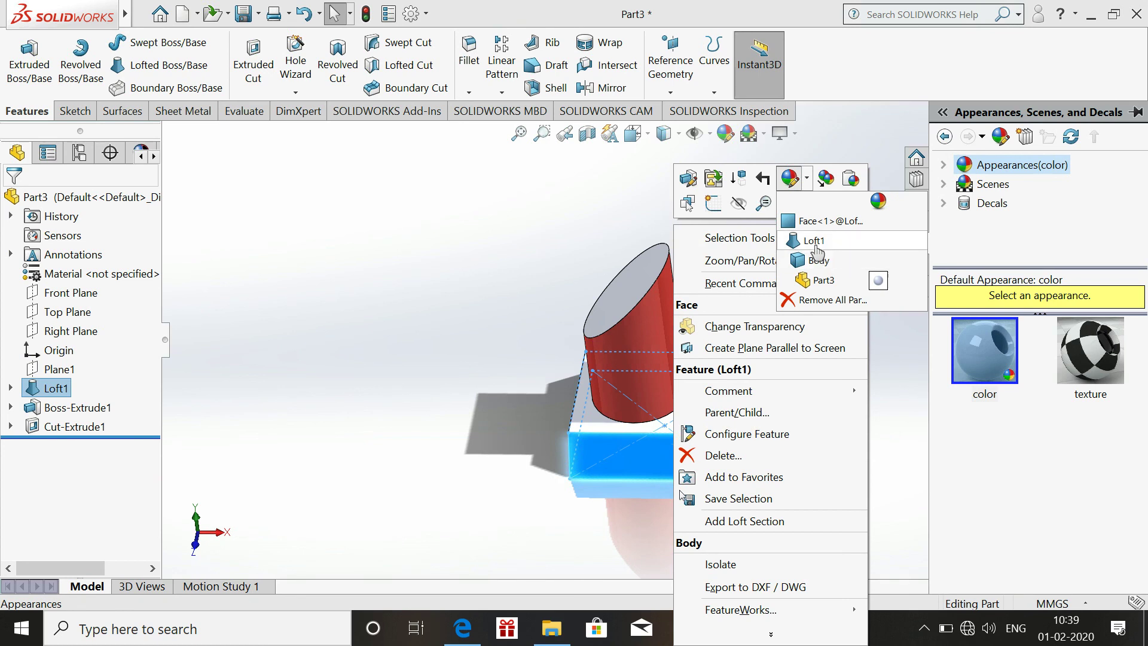
pyautogui.click(816, 243)
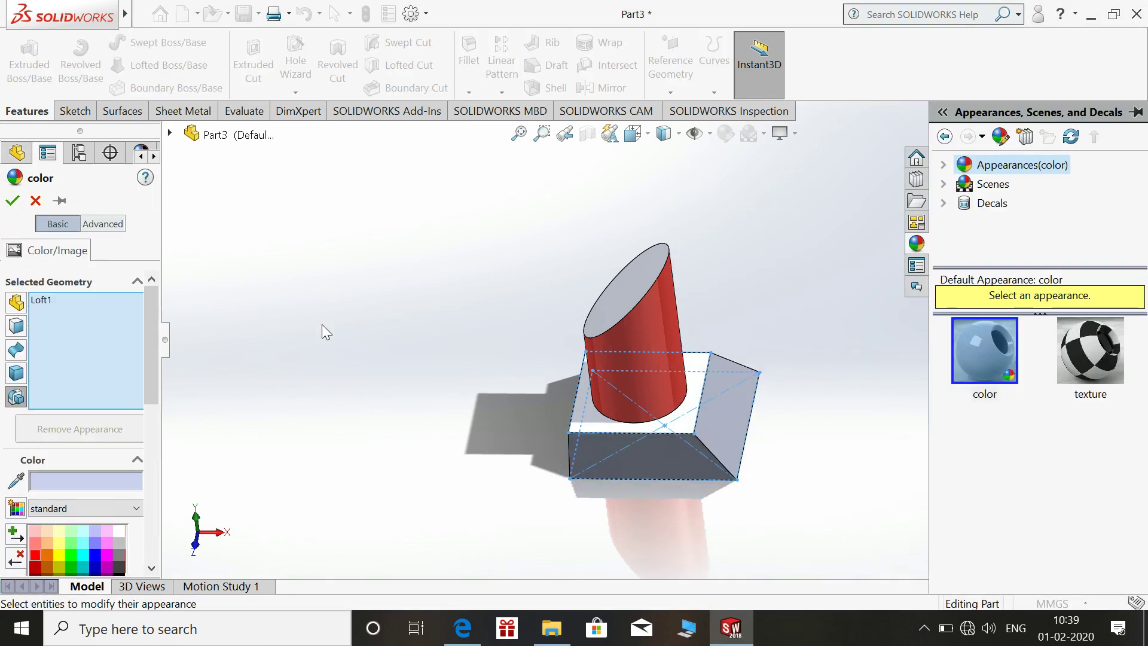
pyautogui.click(91, 549)
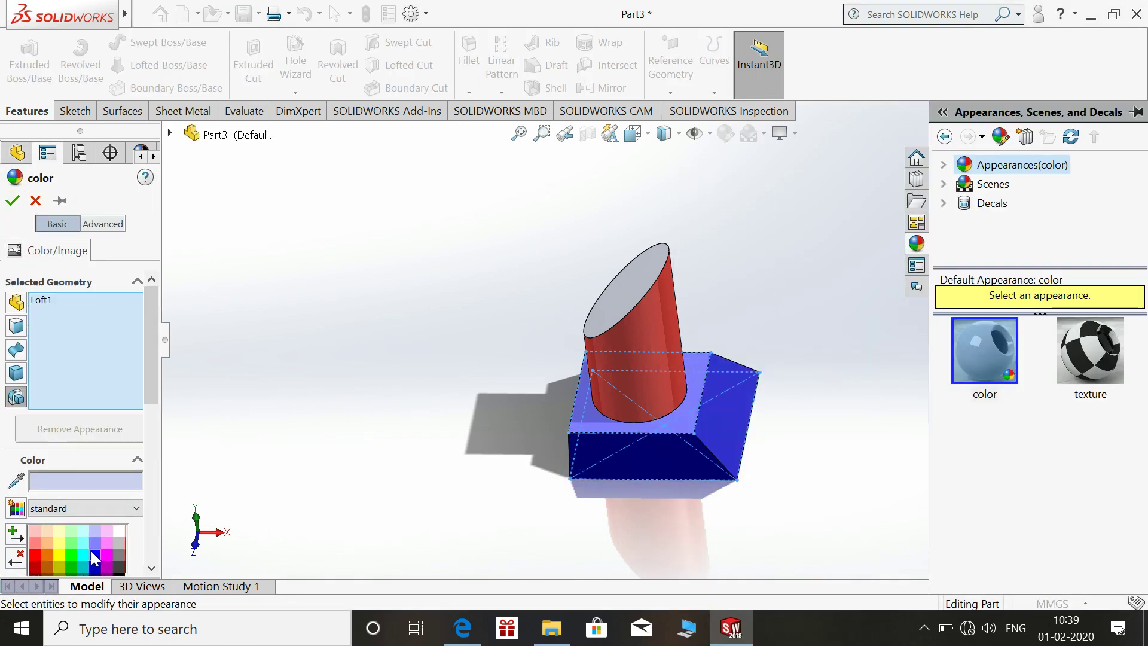
pyautogui.click(78, 551)
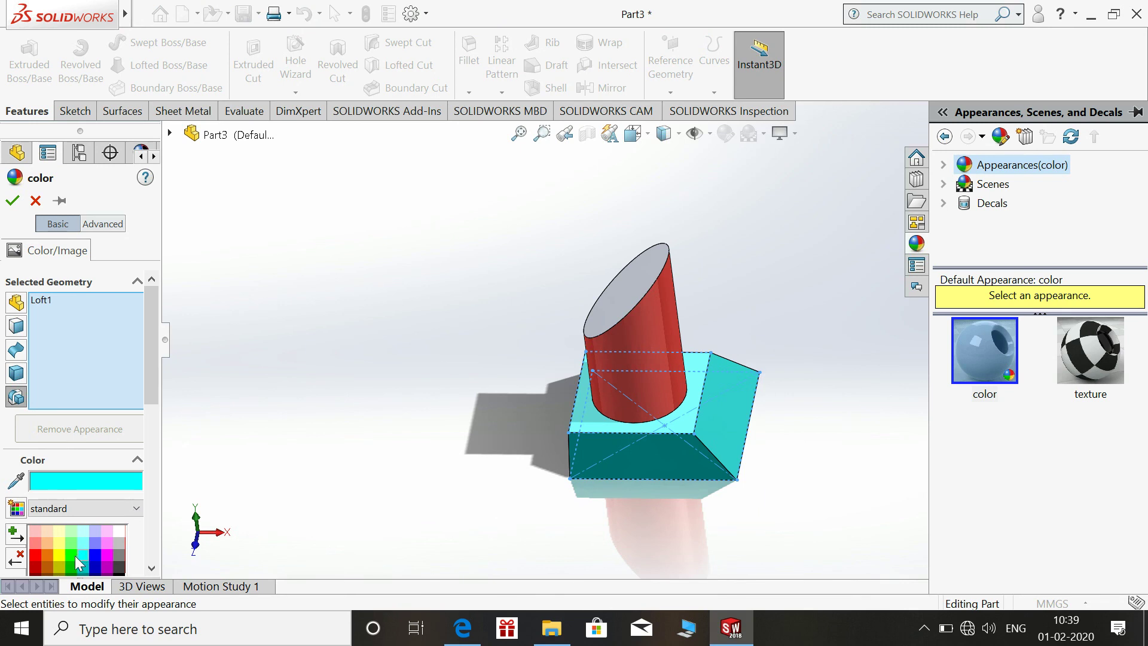
pyautogui.click(72, 553)
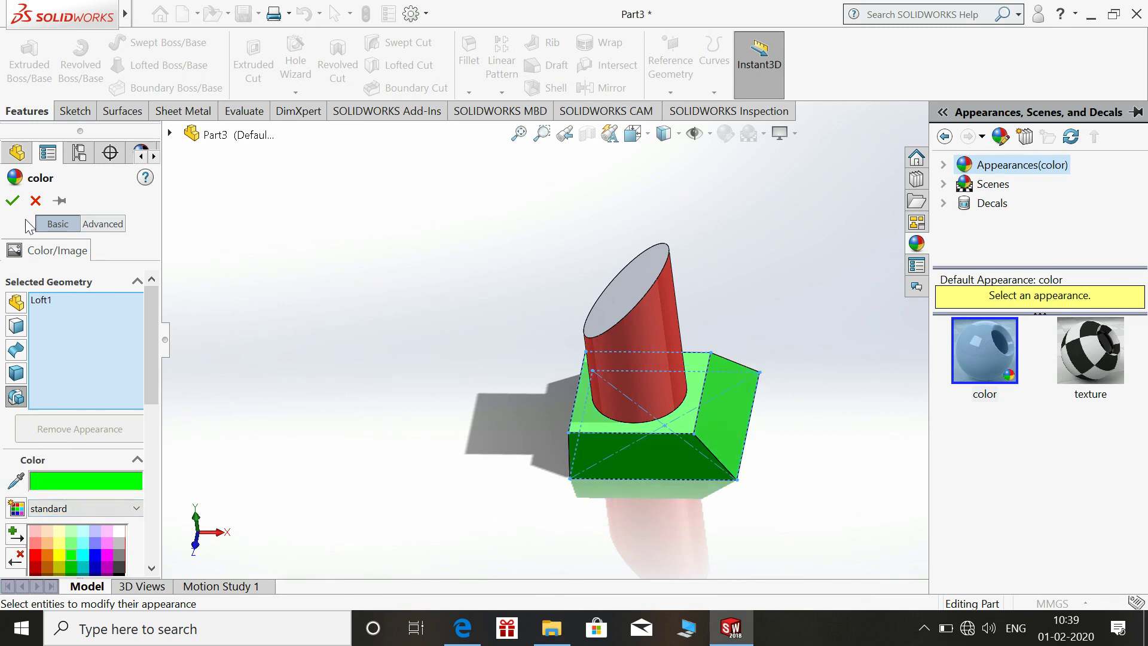
pyautogui.click(12, 201)
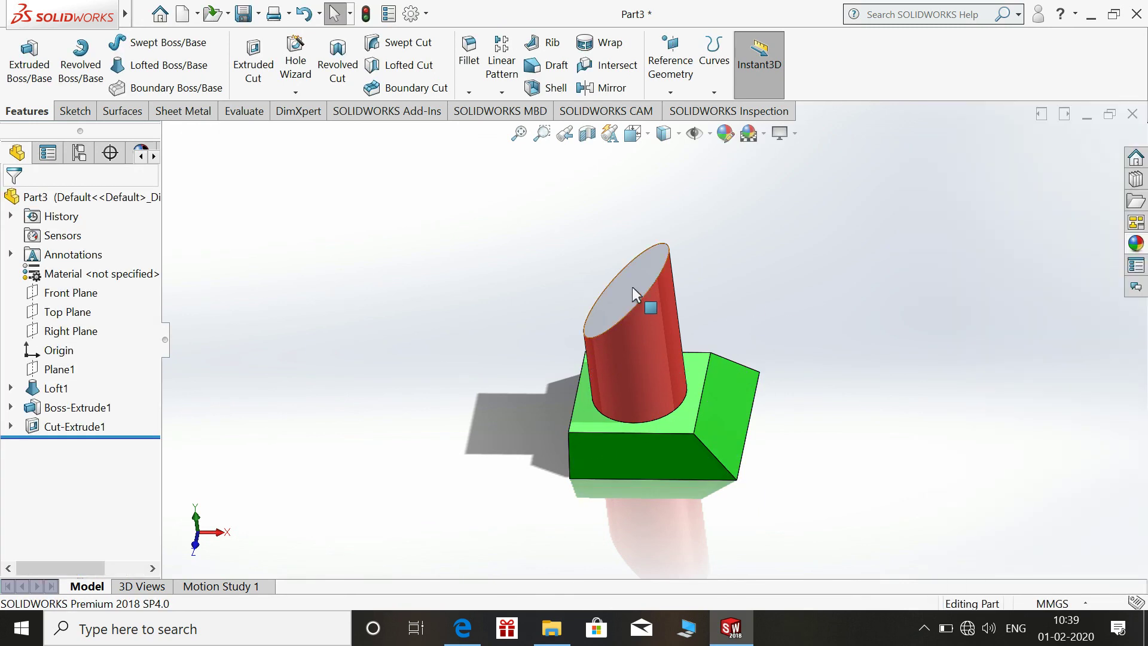
# Step: Give only the slanted cut face on the cylinder a pale yellow appearance
pyautogui.rightClick(632, 285)
pyautogui.click(803, 205)
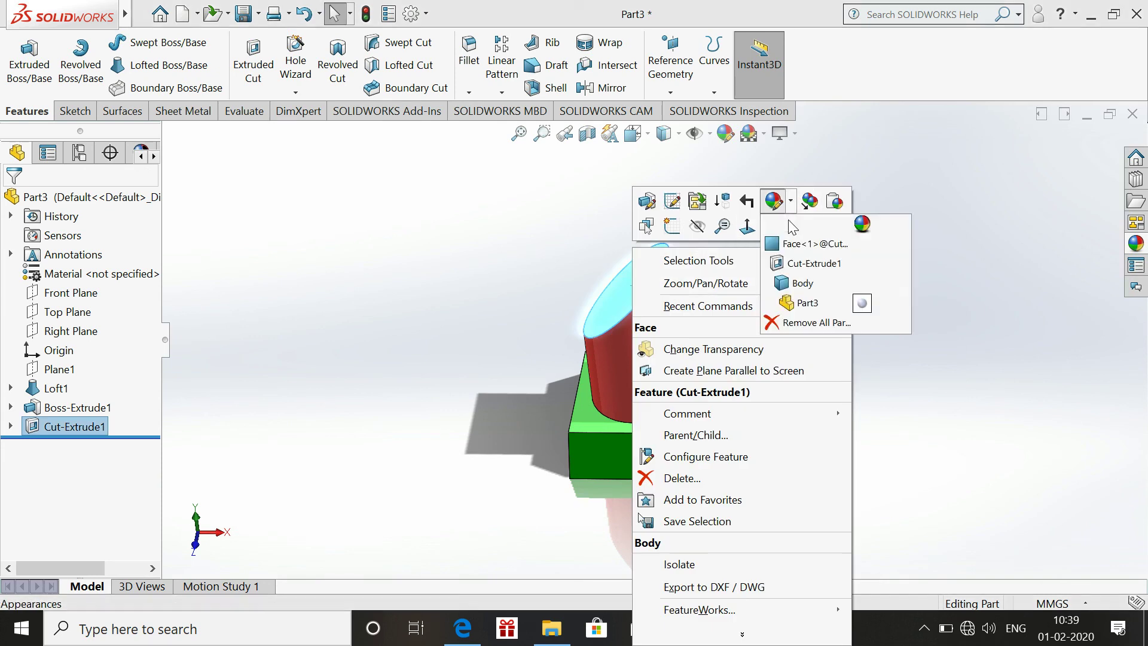
pyautogui.click(795, 262)
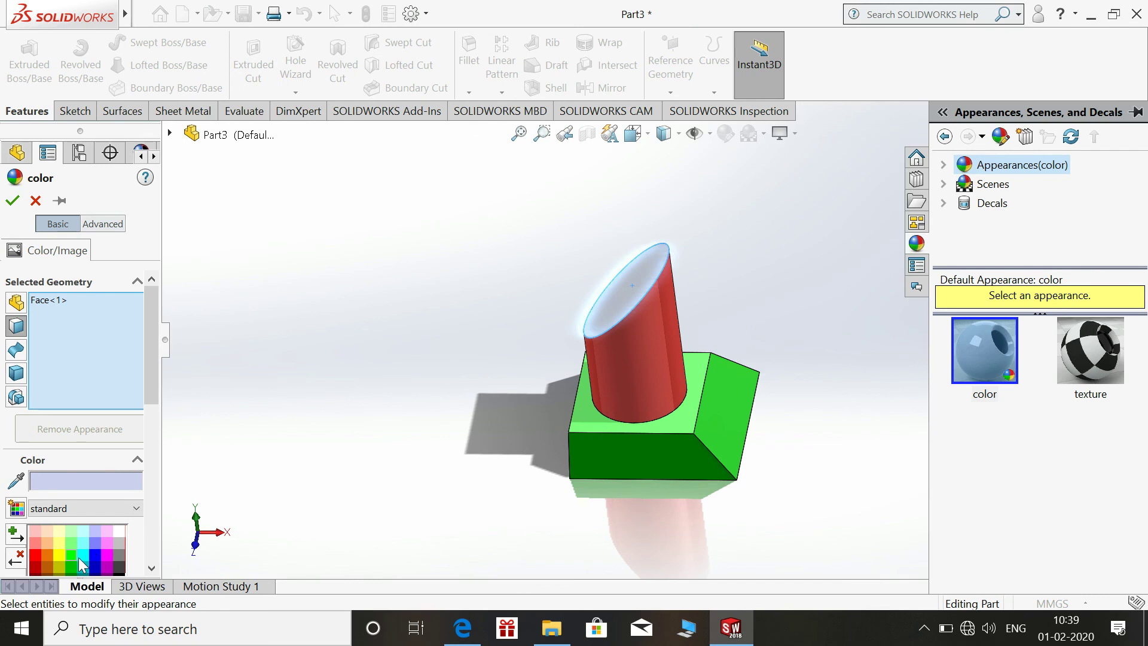
pyautogui.click(59, 542)
pyautogui.click(12, 201)
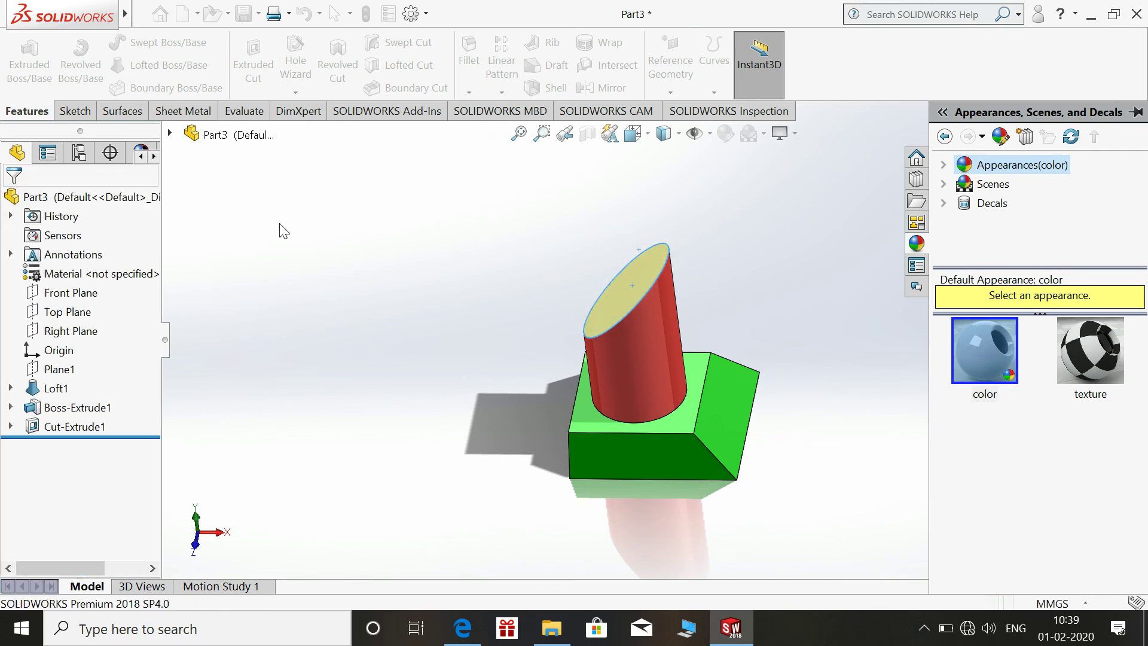
# Step: Orbit slightly and zoom in to inspect the green, red and yellow part
pyautogui.moveTo(793, 225); pyautogui.dragTo(820, 187, button='middle')
pyautogui.scroll(2, 775, 269)
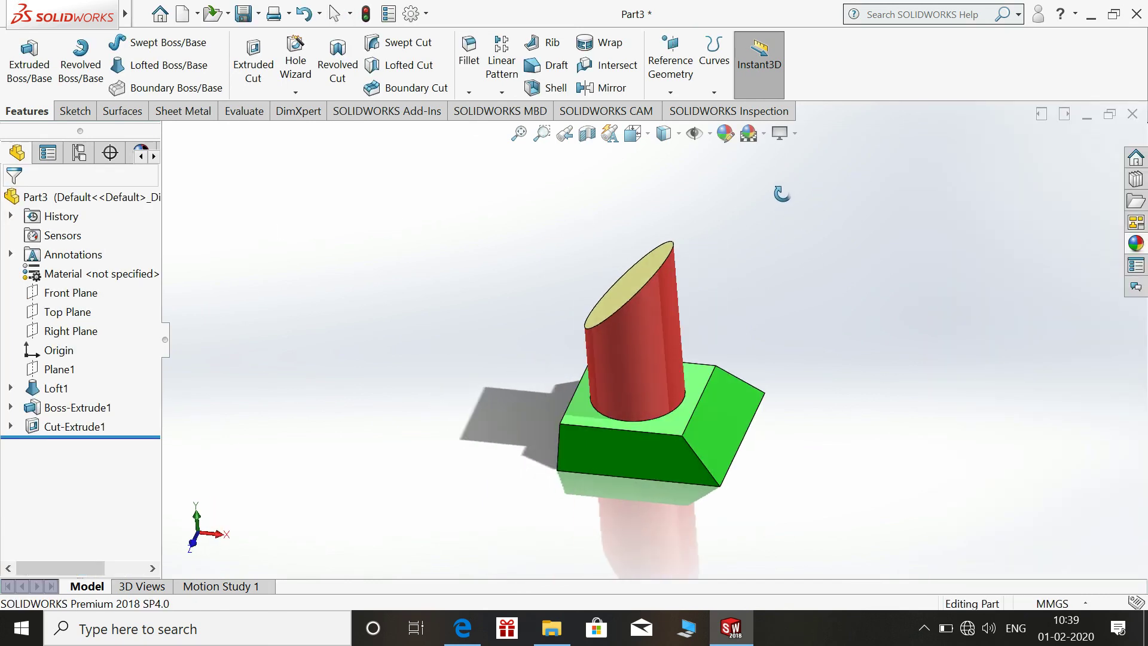
pyautogui.scroll(2, 775, 269)
pyautogui.scroll(1, 773, 270)
pyautogui.scroll(-2, 555, 389)
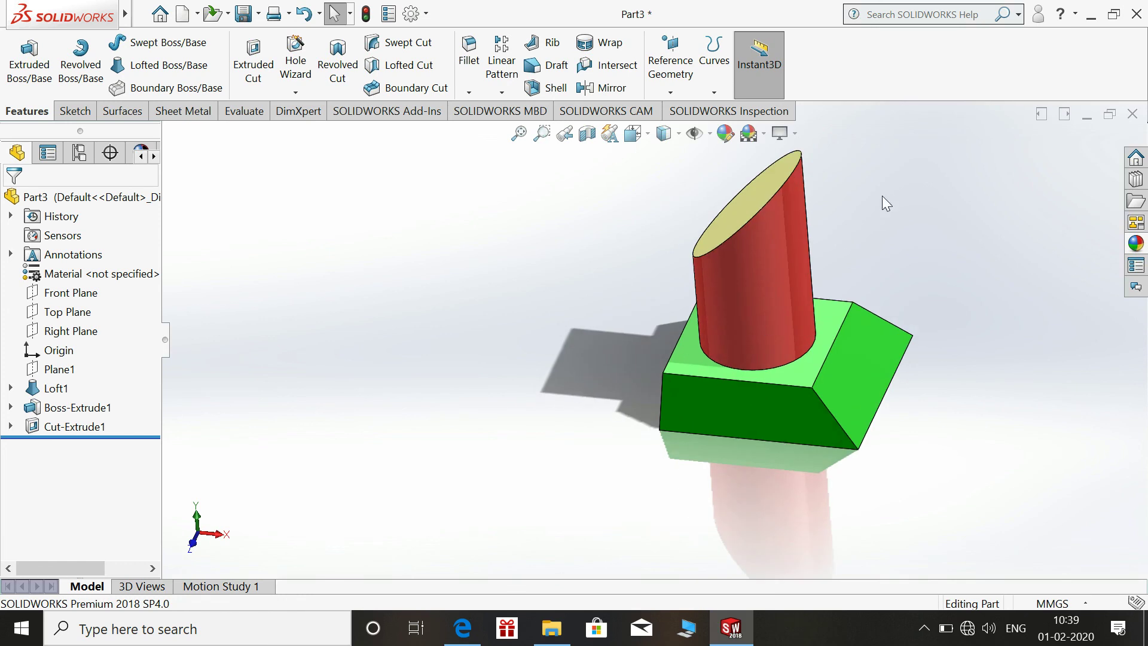
pyautogui.scroll(-3, 844, 224)
pyautogui.scroll(2, 833, 228)
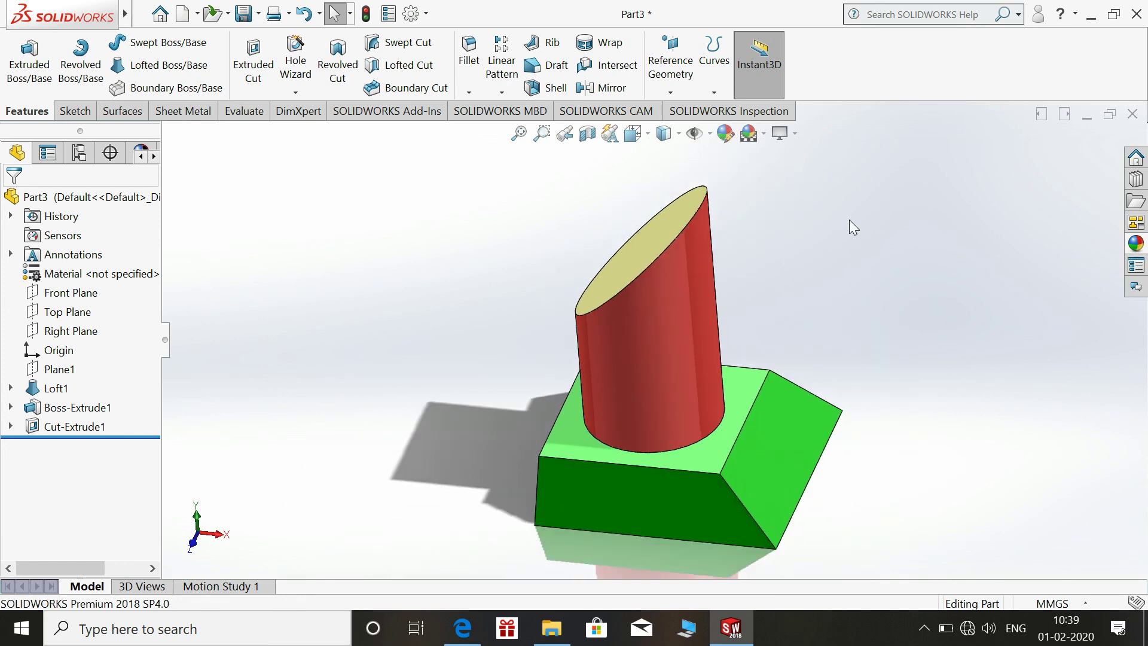